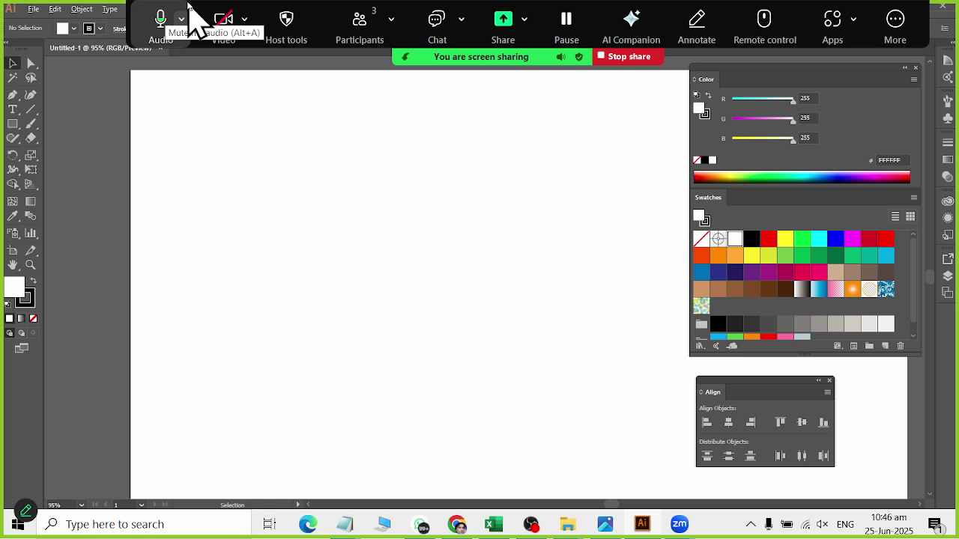
left_click(82, 9)
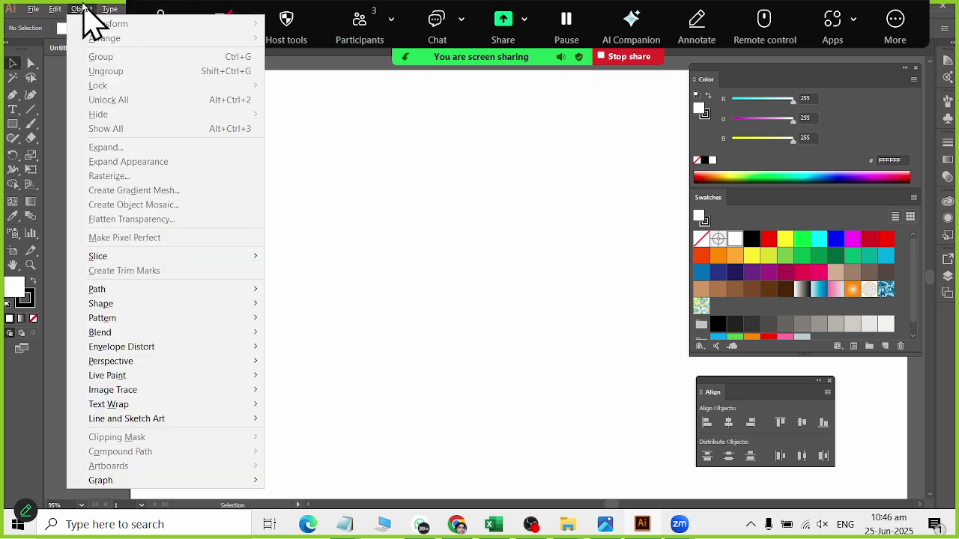
left_click(83, 10)
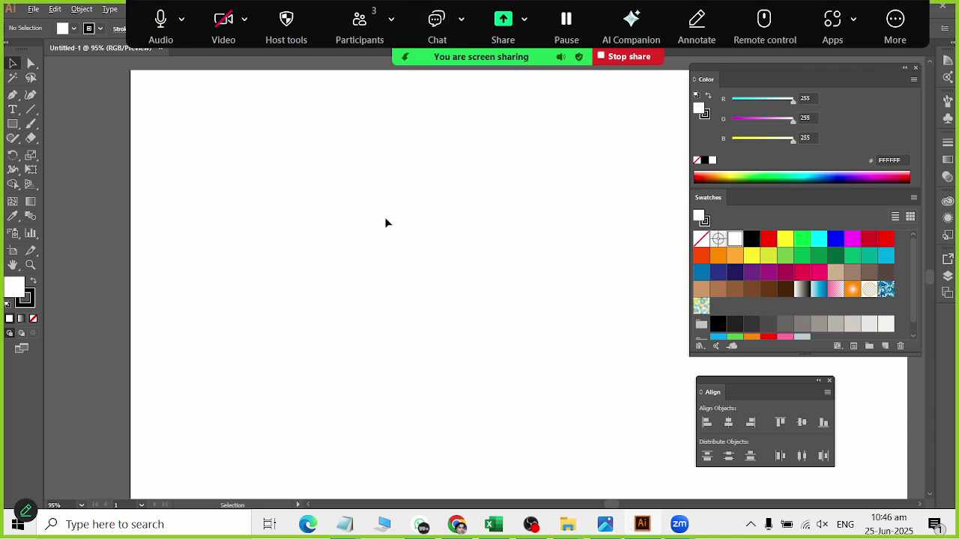
Draw an upright ellipse about 51 px wide and 92 px high near the artboard's upper-left corner.
left_click(18, 129)
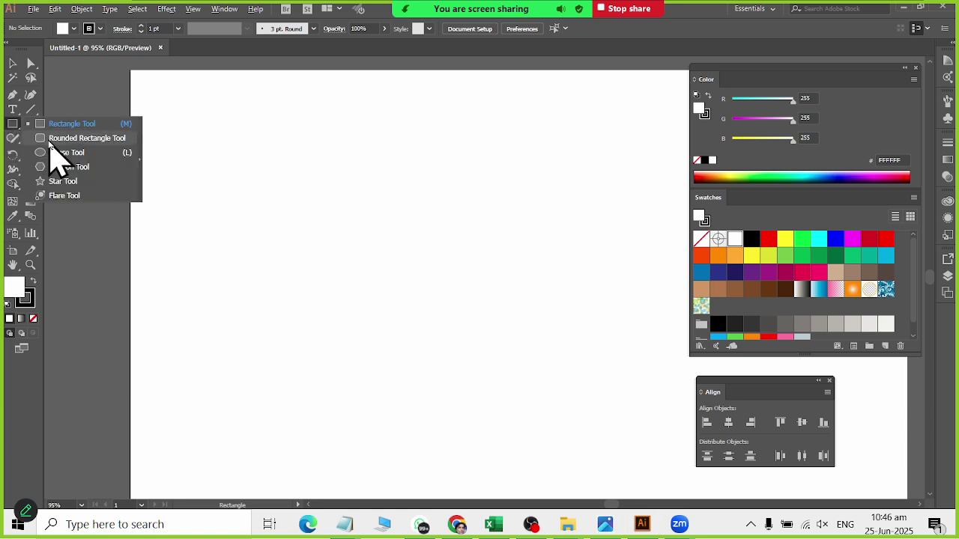
left_click(60, 152)
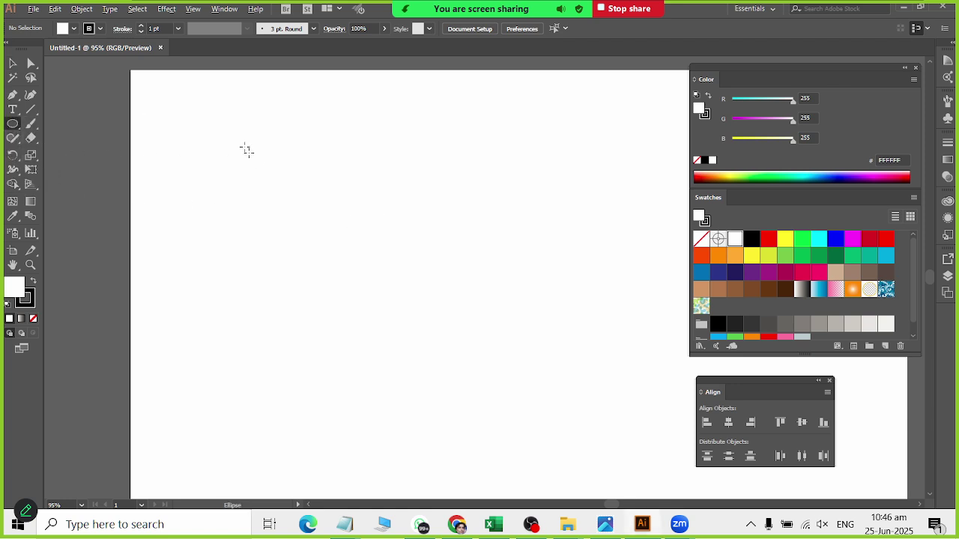
left_click_drag(210, 123, 212, 169)
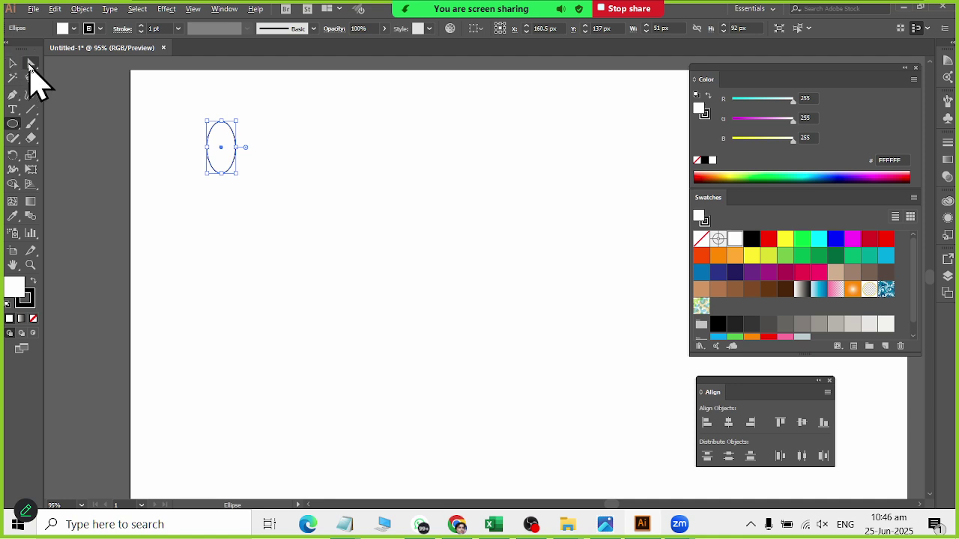
Convert the ellipse's uppermost and lowermost anchor points to corners to form a pointed leaf.
left_click(30, 64)
left_click_drag(173, 105, 268, 143)
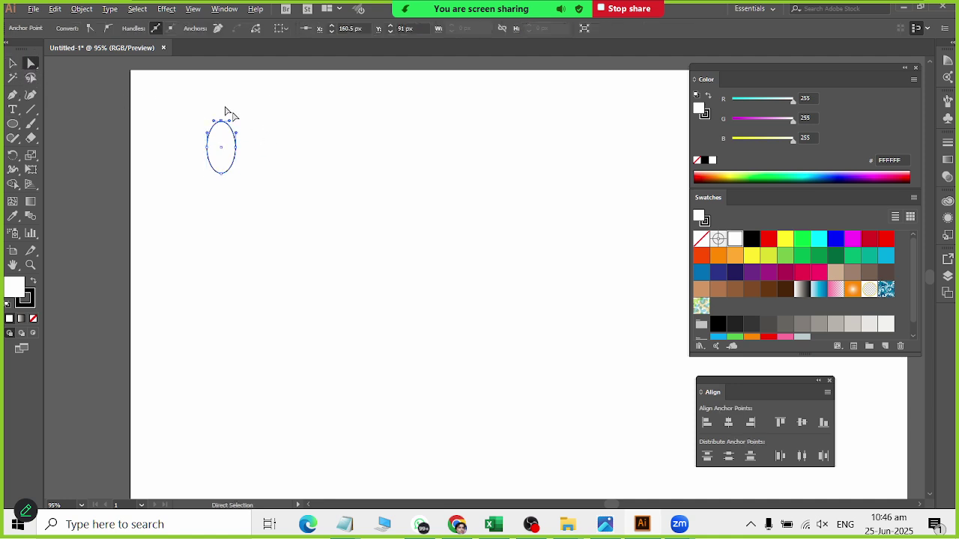
left_click(85, 28)
left_click_drag(173, 160, 253, 190)
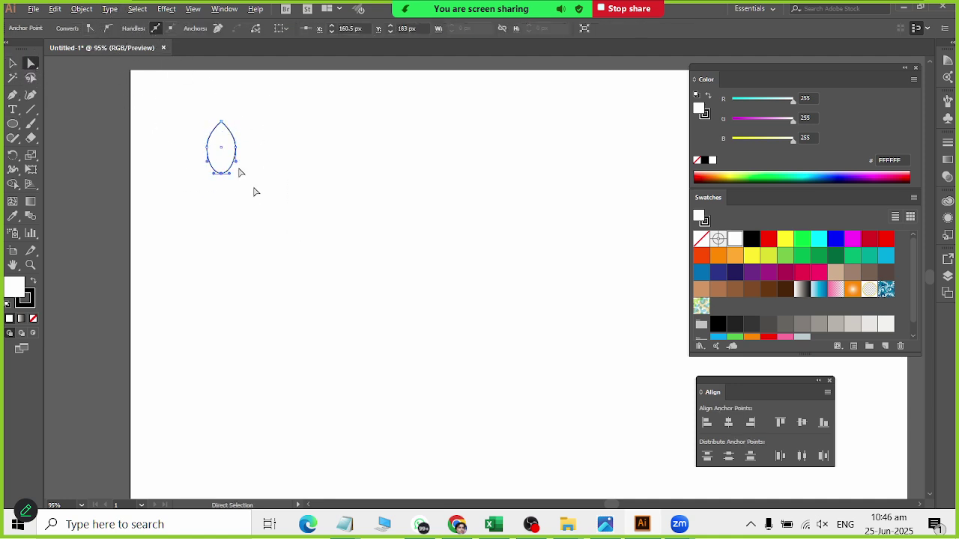
left_click(90, 29)
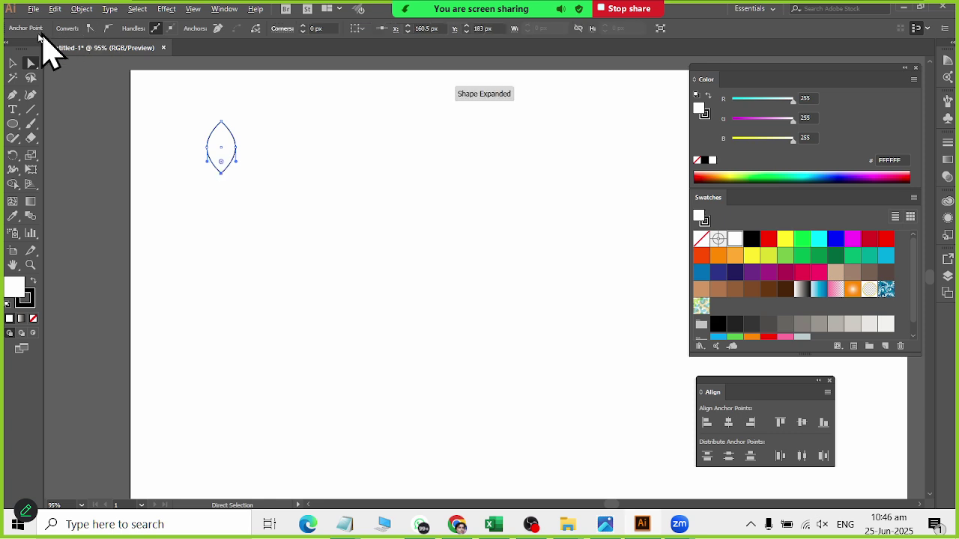
Narrow the leaf symmetrically about its centre to about 23 px wide.
left_click(13, 64)
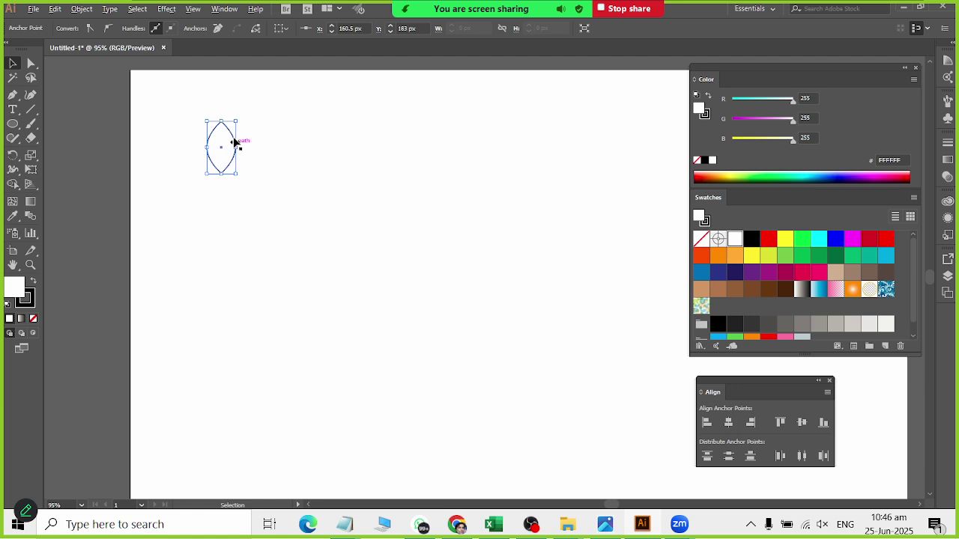
left_click_drag(236, 147, 232, 147)
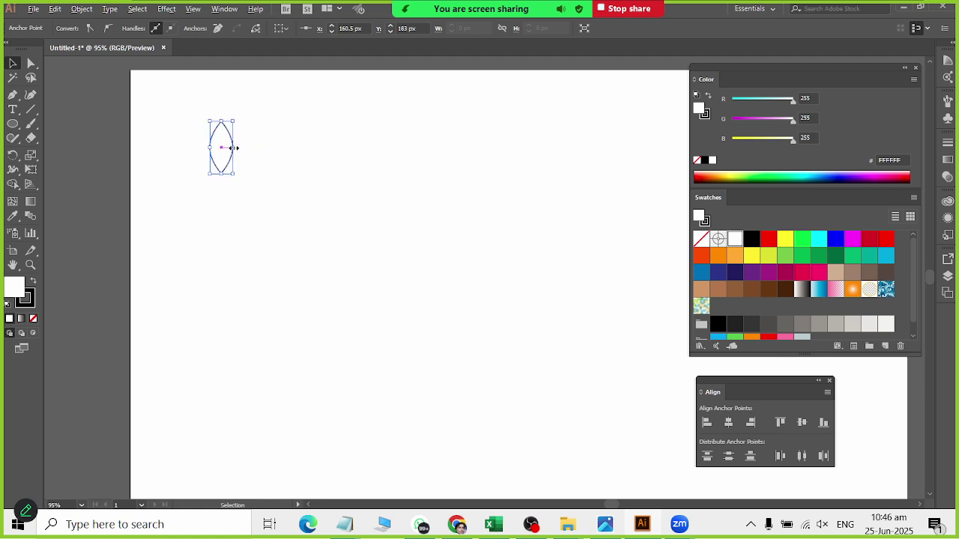
left_click(143, 148)
left_click_drag(166, 136, 272, 200)
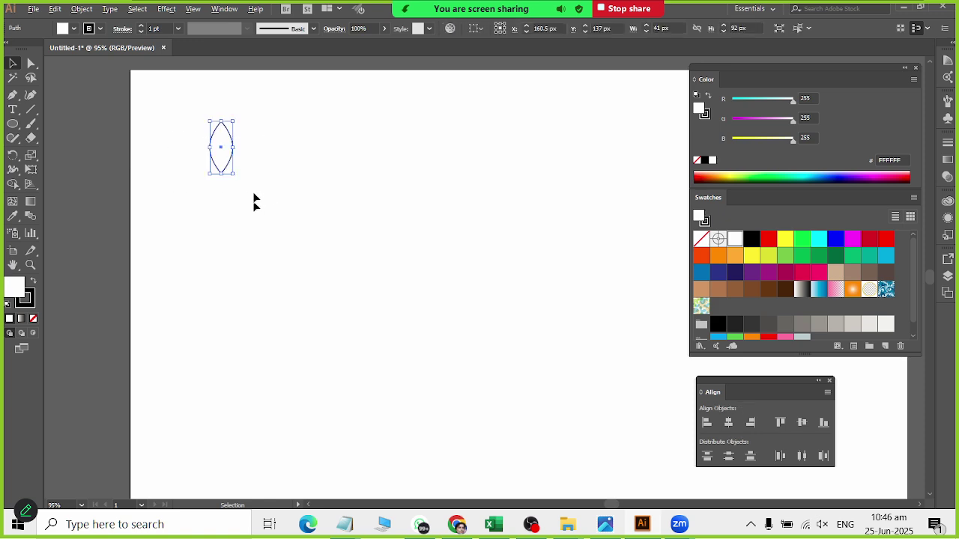
left_click_drag(233, 146, 228, 147)
left_click(235, 170)
left_click_drag(195, 114, 337, 164)
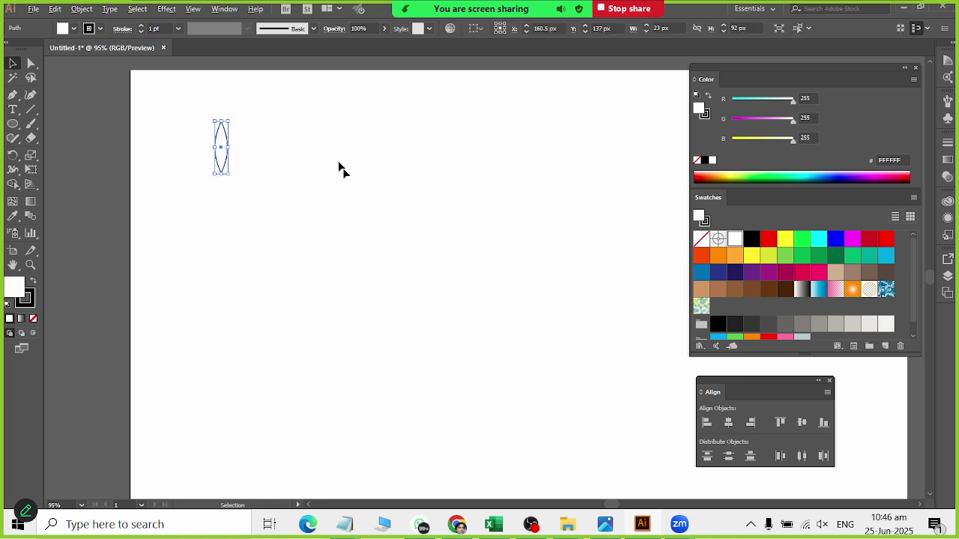
Create a copy of the leaf rotated 45° about its lower tip.
scroll(210, 90, "up", 4)
key("alt")
left_click(13, 156)
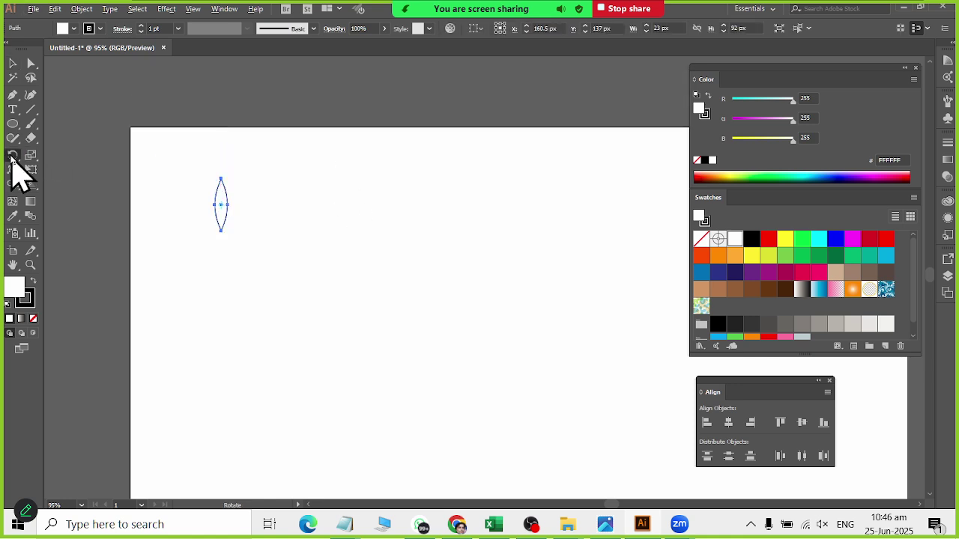
left_click(42, 159)
left_click(220, 233, "alt")
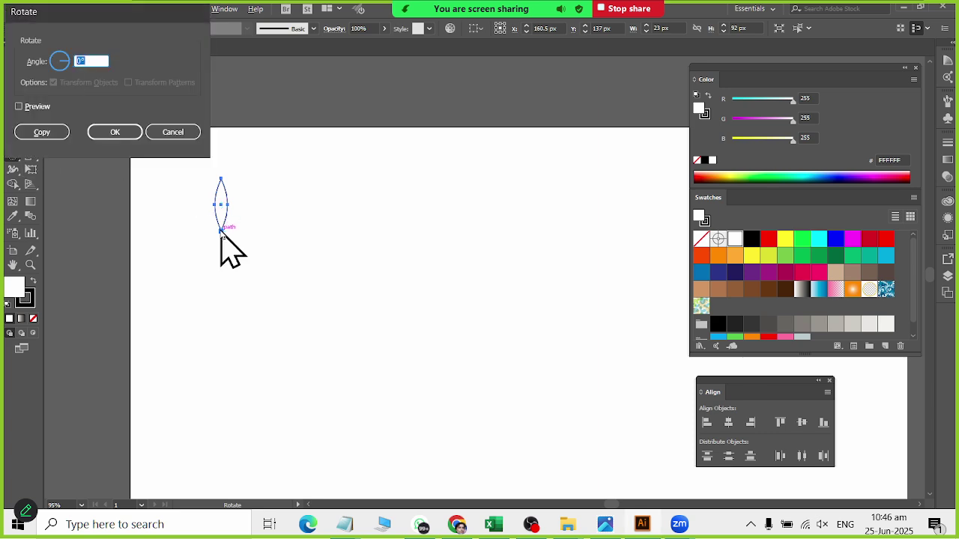
type("45")
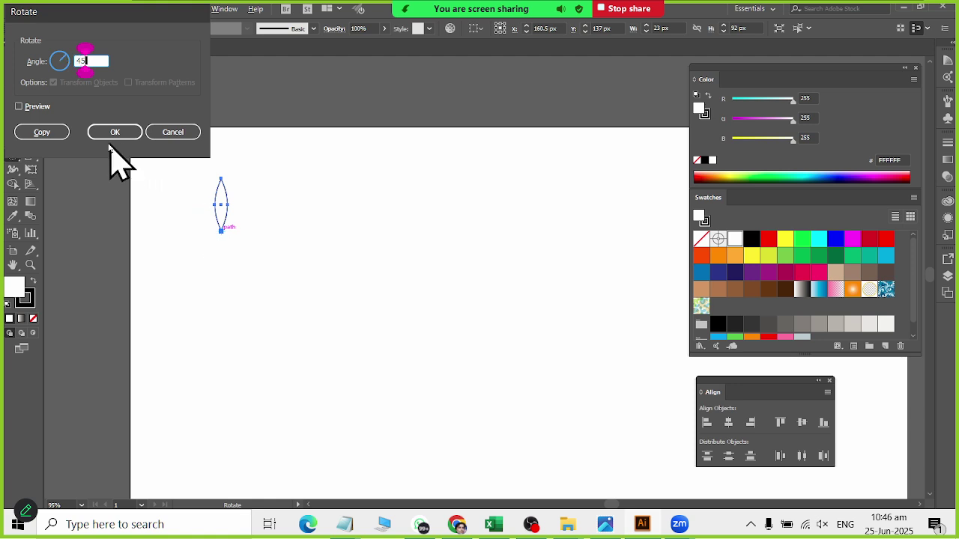
left_click(43, 133)
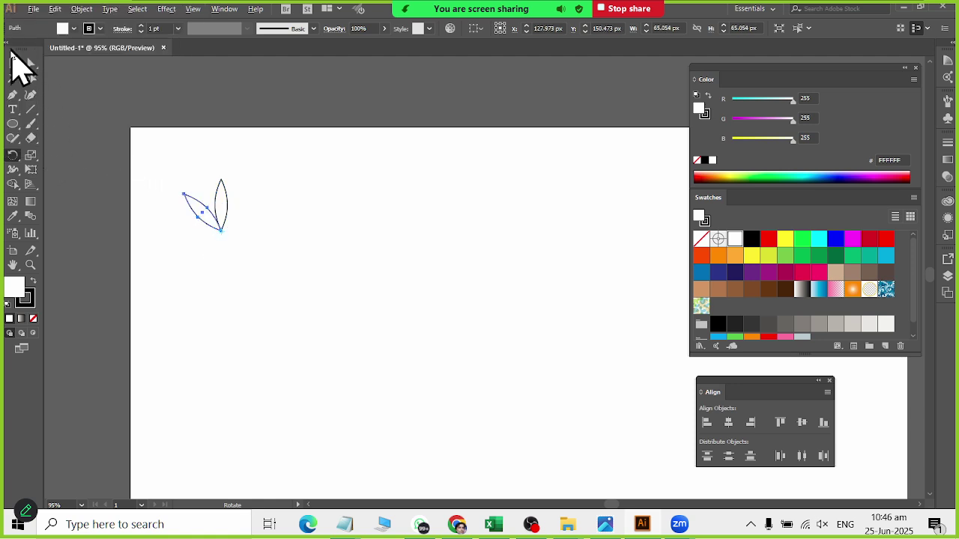
Reflect a copy of the tilted leaf across the vertical axis through its lower tip.
left_click(13, 65)
left_click(158, 192)
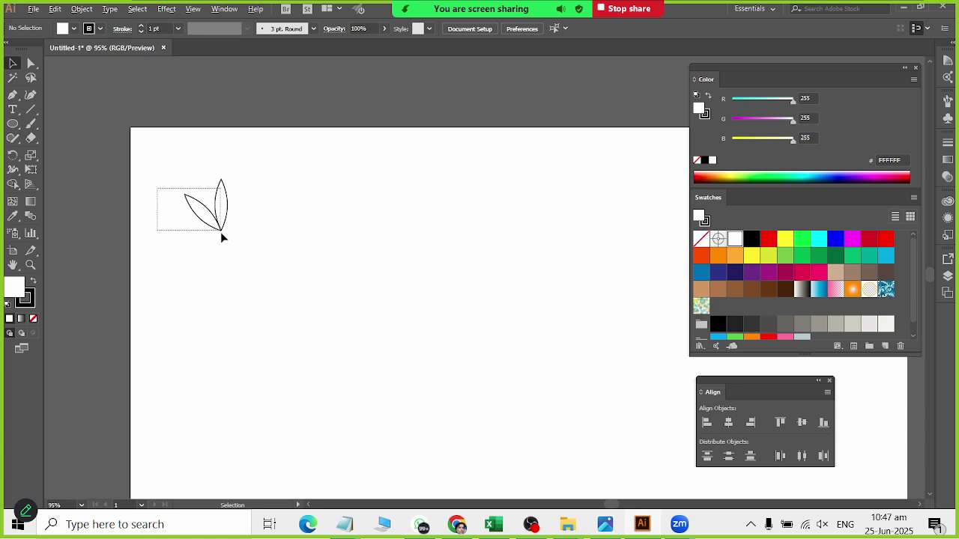
left_click_drag(197, 243, 197, 243)
left_click_drag(15, 157, 59, 163)
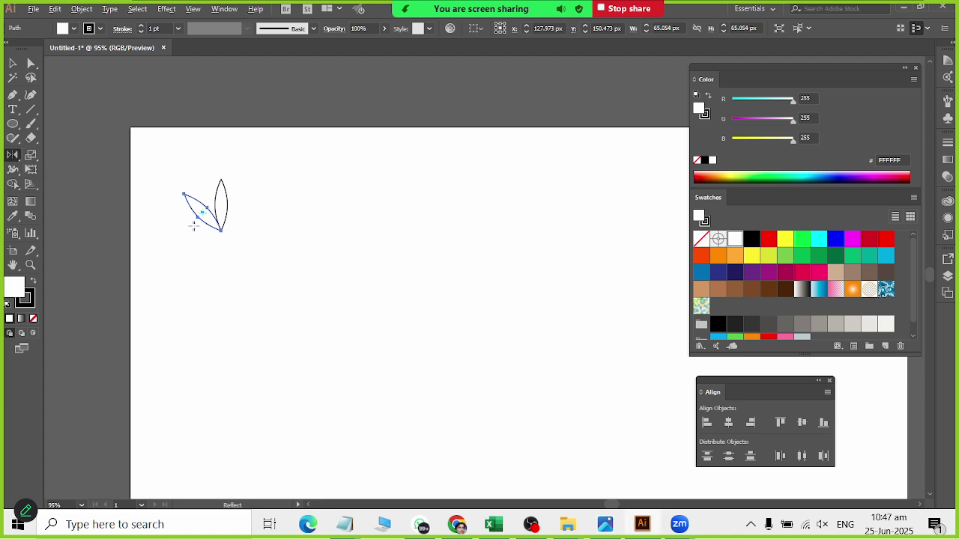
left_click(221, 231, "alt")
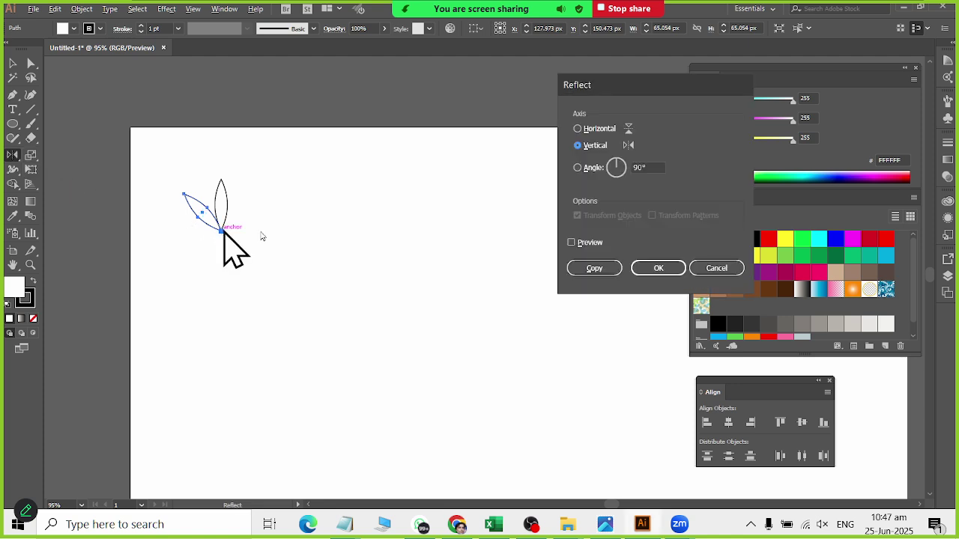
left_click(581, 243)
left_click(596, 268)
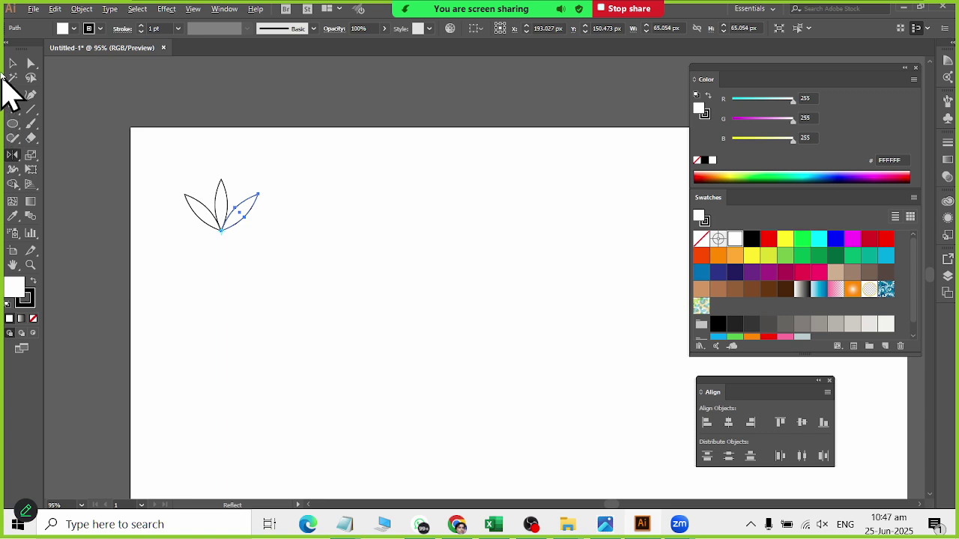
Move the upright leaf aside to the artboard's upper middle and narrow the remaining leaf pair to about 65 px wide.
left_click(12, 63)
left_click_drag(220, 199, 433, 157)
left_click_drag(139, 159, 409, 346)
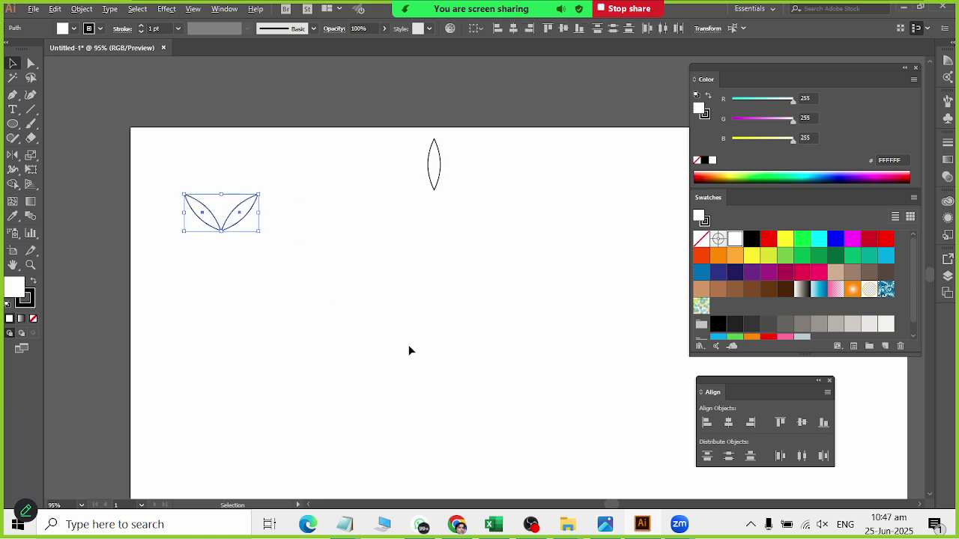
left_click_drag(258, 212, 240, 214)
left_click(375, 241)
Fill the left leaf with dark green 006837 and the right leaf with green 009245.
left_click_drag(170, 162, 219, 229)
left_click(834, 256)
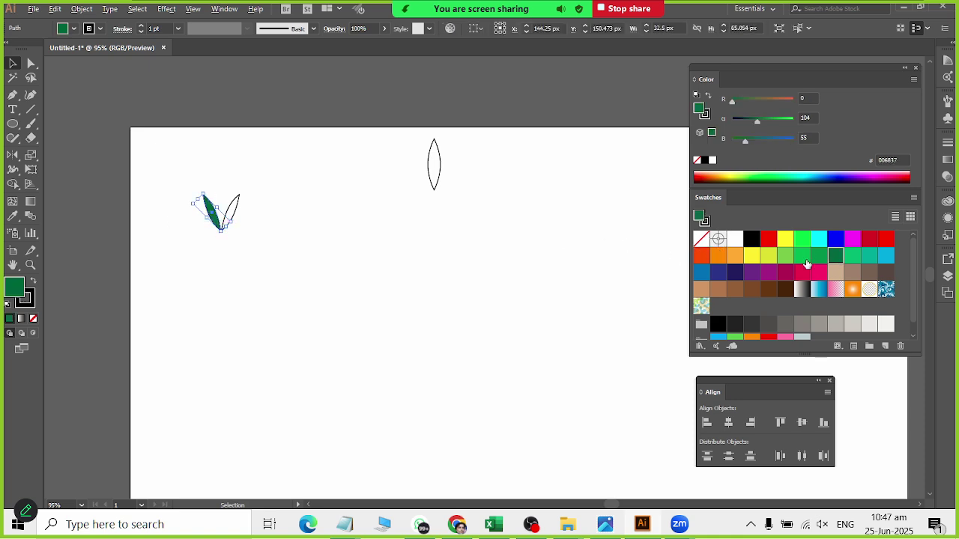
left_click(628, 291)
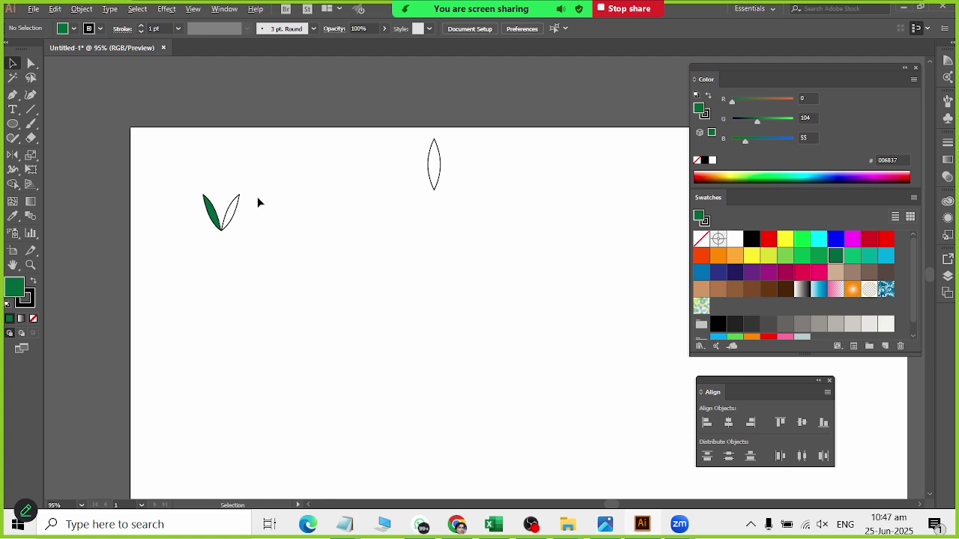
left_click_drag(229, 204, 226, 203)
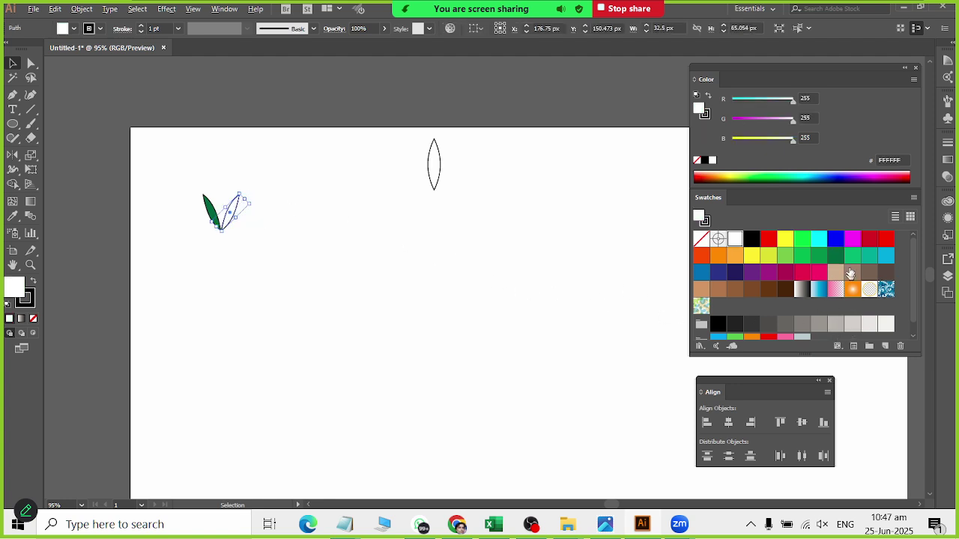
left_click(816, 260)
left_click(287, 262)
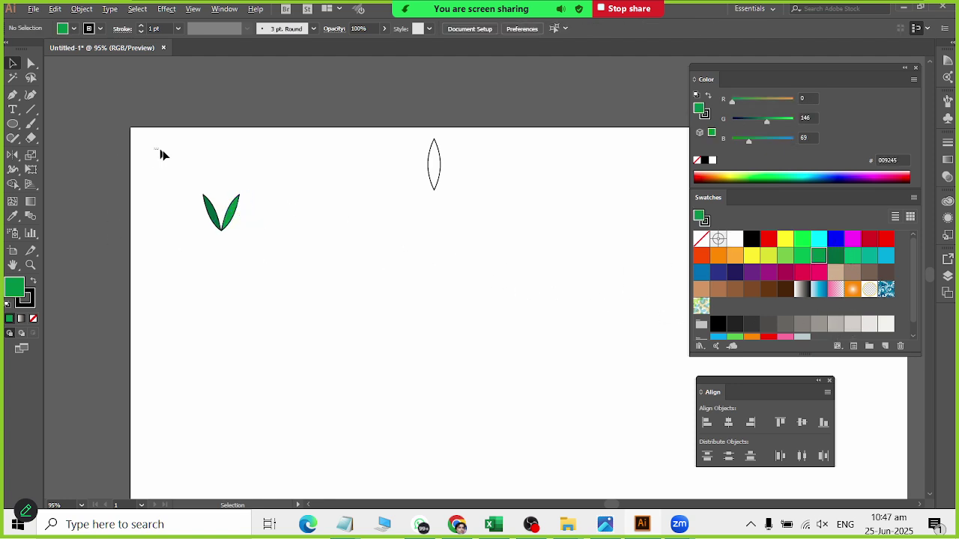
Remove the stroke from both green leaves.
left_click_drag(161, 154, 283, 277)
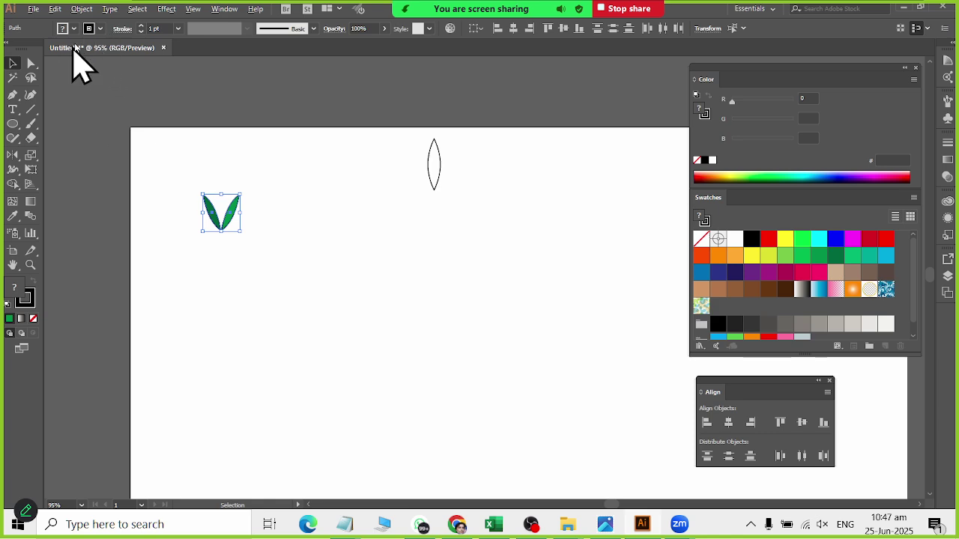
left_click(100, 28)
left_click(17, 49)
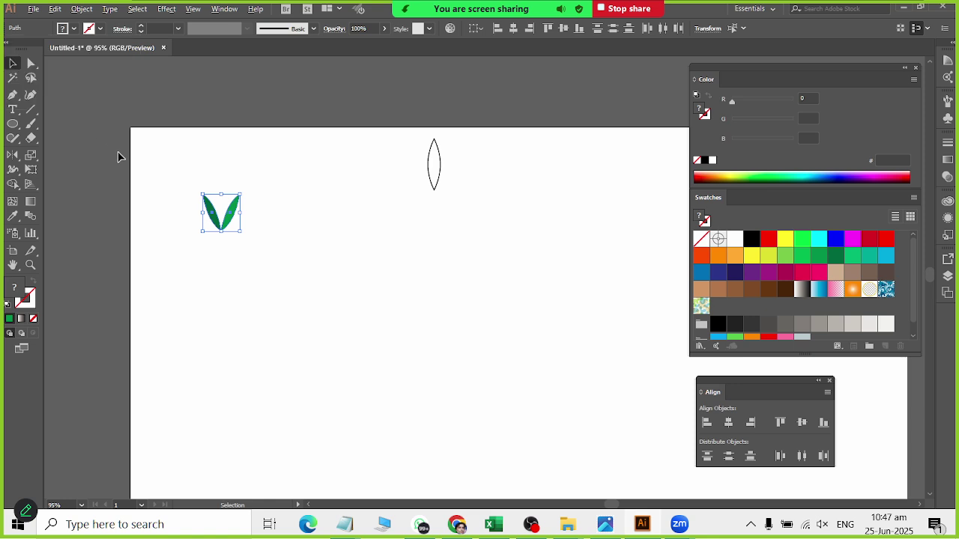
left_click(172, 204)
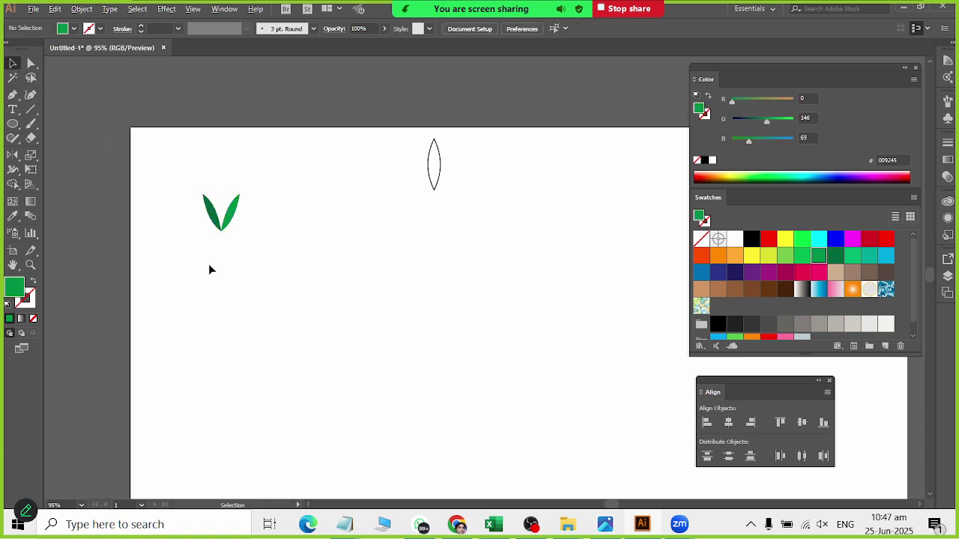
Reduce the green leaf pair's height slightly and place a copy straight below it, slightly overlapping the original.
left_click_drag(176, 130, 317, 328)
mouse_move(220, 230)
left_mouse_down()
mouse_move(233, 245)
mouse_move(232, 236)
left_mouse_up()
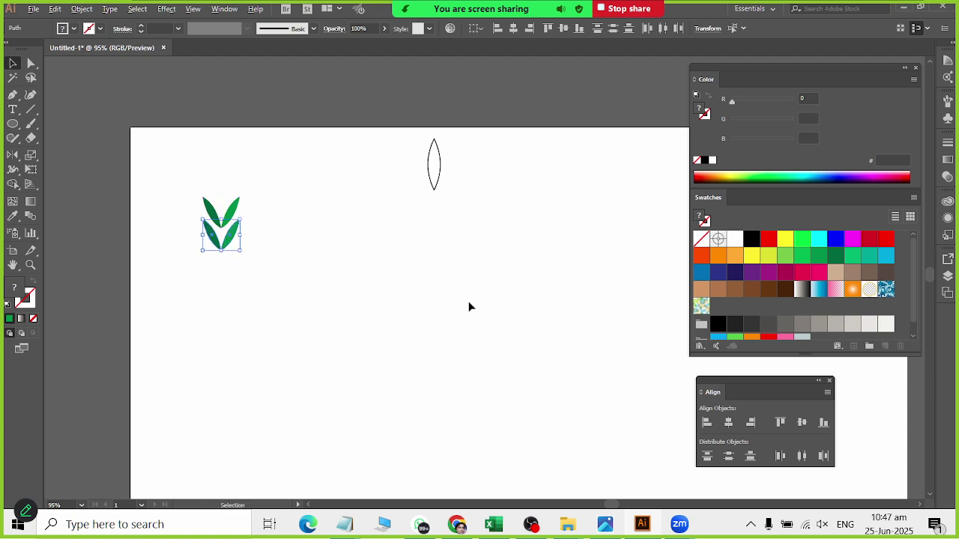
Repeat the leaf pair duplication downward until the column extends past the artboard's lower edge.
key("ctrl+d")
key("ctrl+d")
key("ctrl+d")
key("ctrl+d")
key("ctrl+d")
key("ctrl+d")
key("ctrl+d")
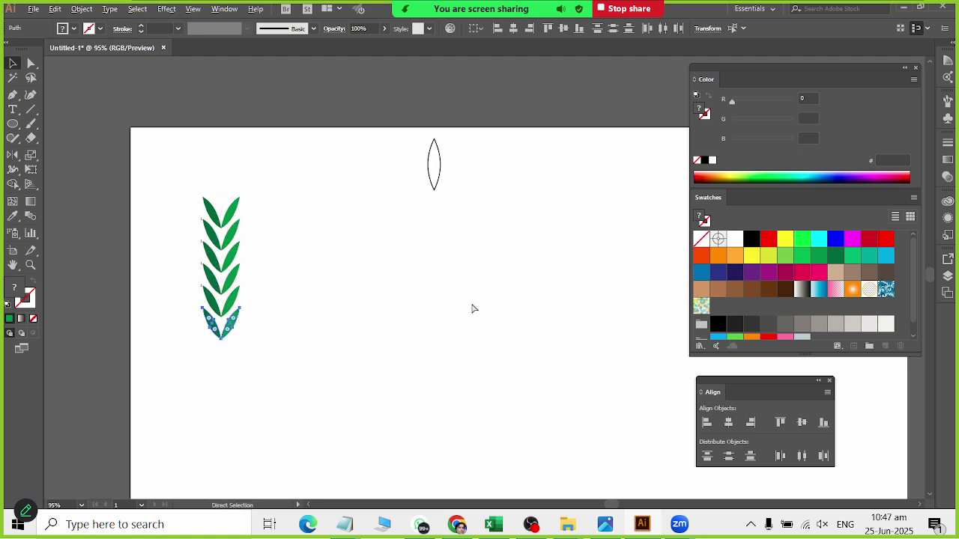
key("ctrl+d")
key("ctrl+d")
scroll(453, 299, "down", 4)
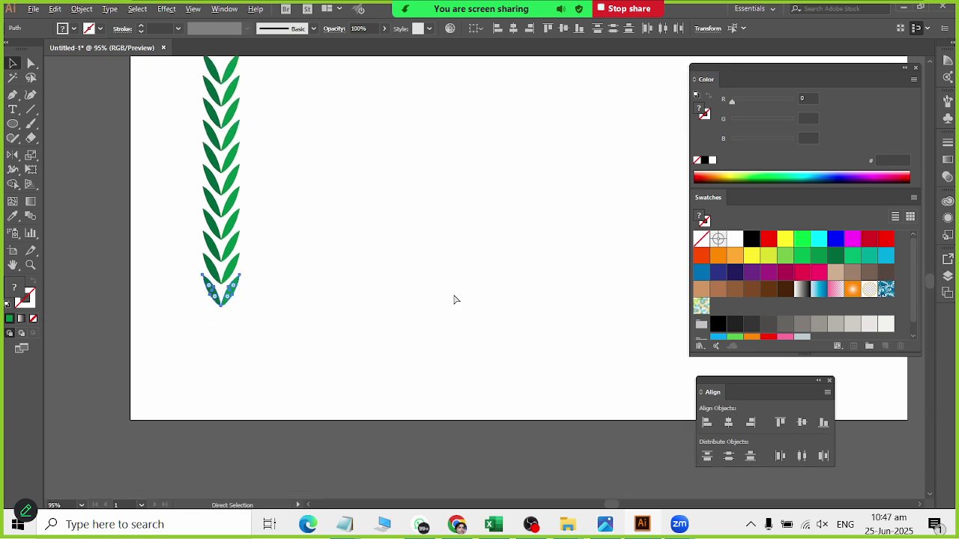
key("ctrl+d")
key("ctrl+d")
key("ctrl+d")
key("ctrl+d")
key("ctrl+d")
key("ctrl+d")
scroll(453, 295, "down", 3)
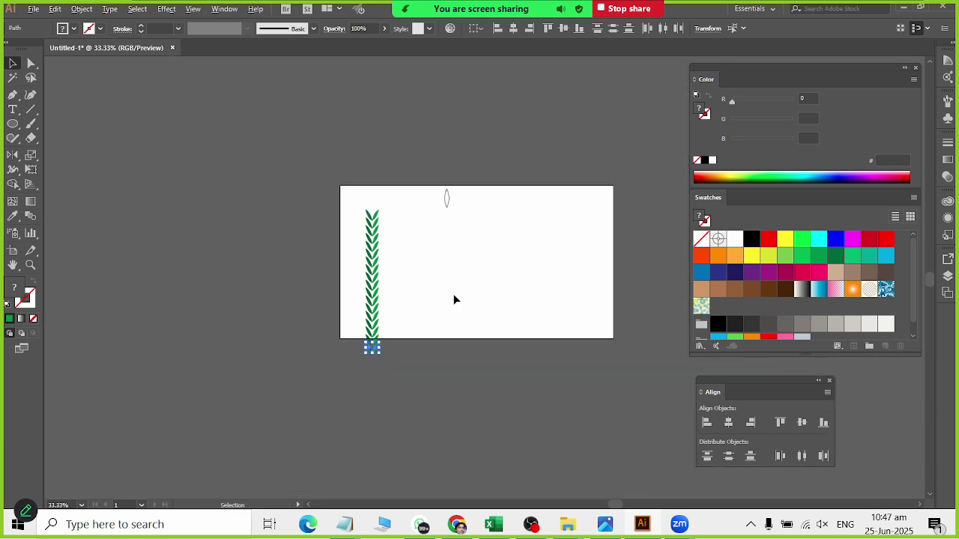
Move the whole leaf column up and slightly right so it fits within the artboard's height.
scroll(458, 250, "up", 1)
left_click_drag(294, 167, 386, 444)
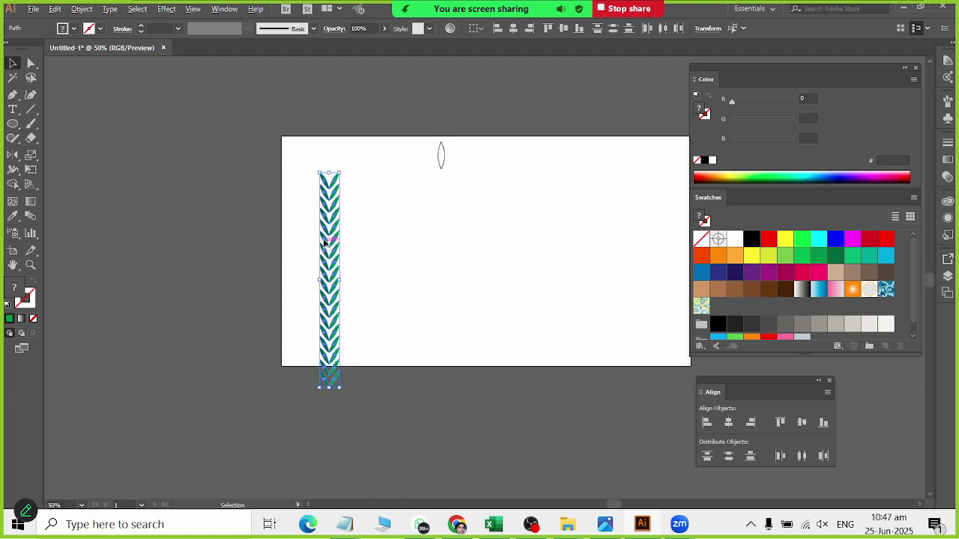
left_click_drag(324, 241, 333, 208)
left_click(479, 252)
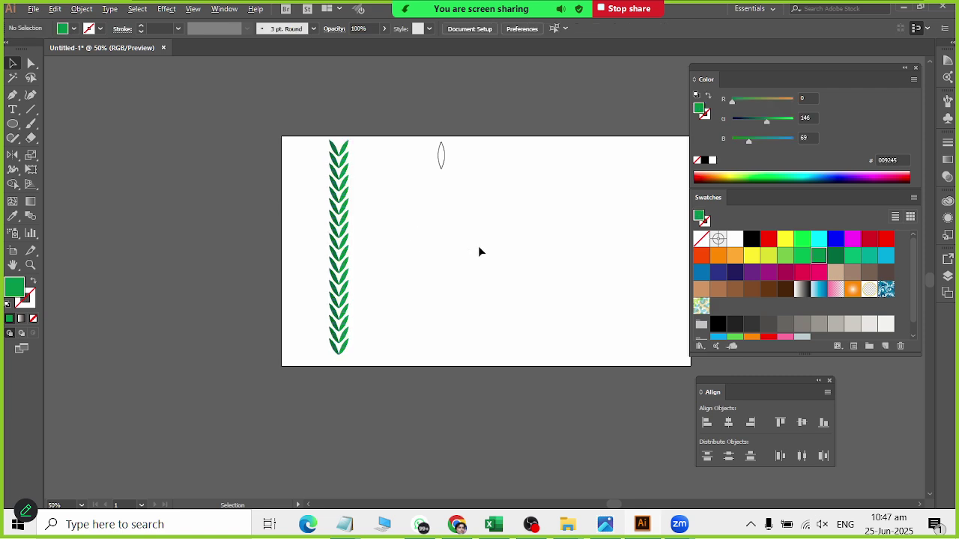
scroll(407, 105, "up", 1)
scroll(406, 102, "up", 1)
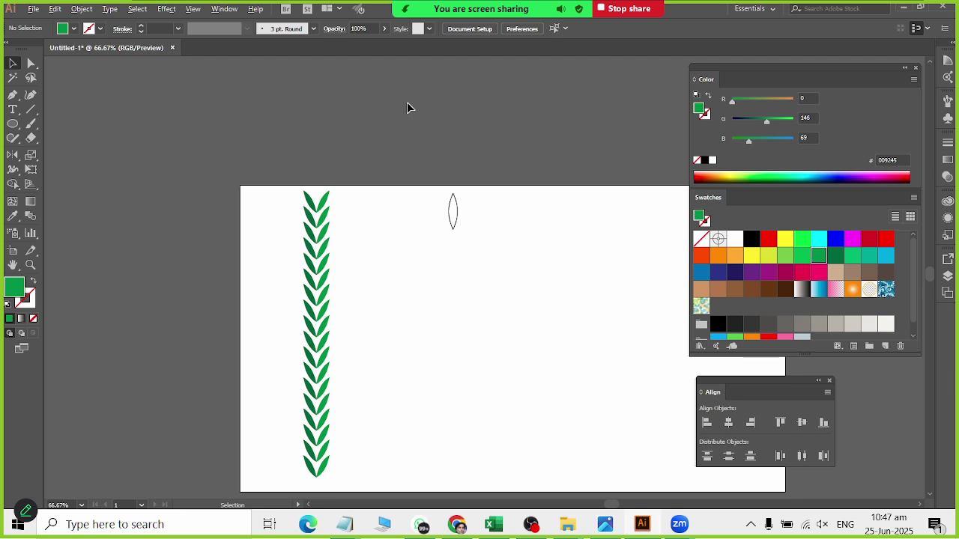
Show the document's brushes in a floating window over the artboard and enlarge it.
left_click(234, 9)
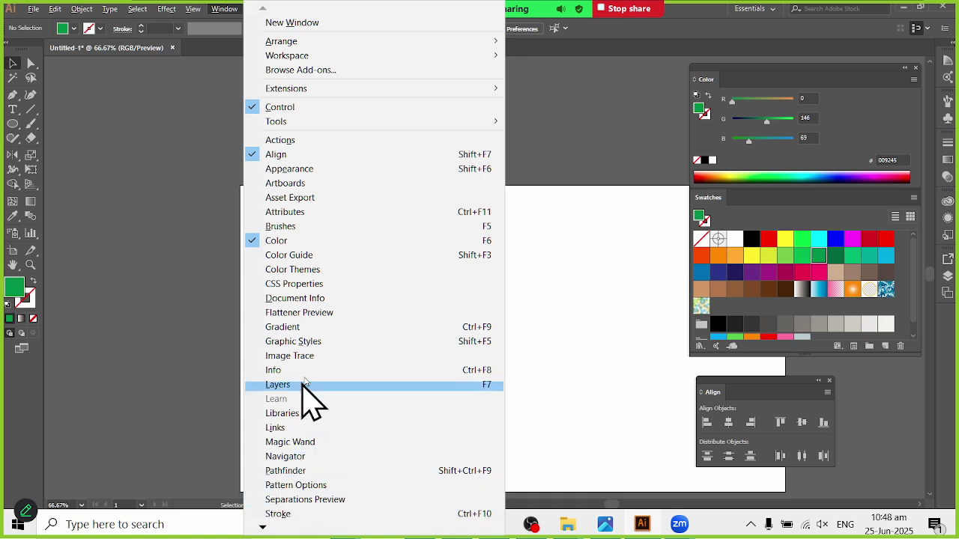
left_click(344, 227)
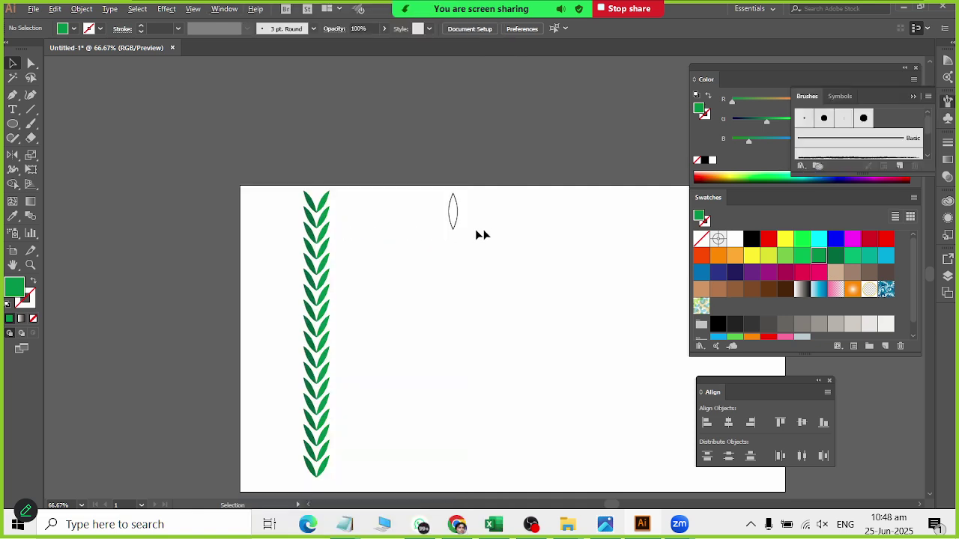
left_click_drag(809, 97, 465, 254)
mouse_move(587, 321)
left_mouse_down()
mouse_move(589, 346)
mouse_move(647, 446)
left_mouse_up()
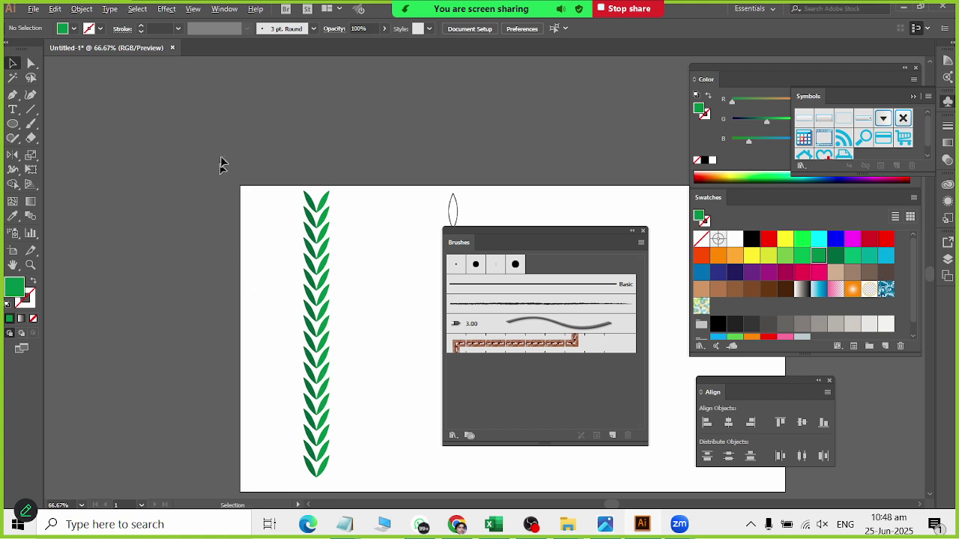
Create an art brush from the whole leaf column with the default brush options.
mouse_move(226, 144)
left_mouse_down()
mouse_move(334, 494)
mouse_move(374, 425)
mouse_move(358, 389)
left_mouse_up()
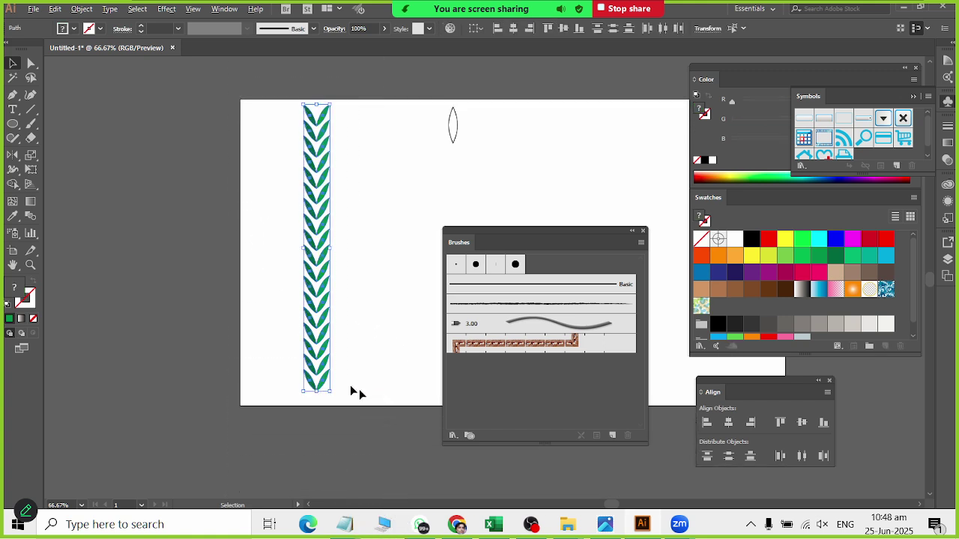
mouse_move(321, 334)
left_mouse_down()
mouse_move(344, 353)
mouse_move(562, 399)
mouse_move(567, 411)
left_mouse_up()
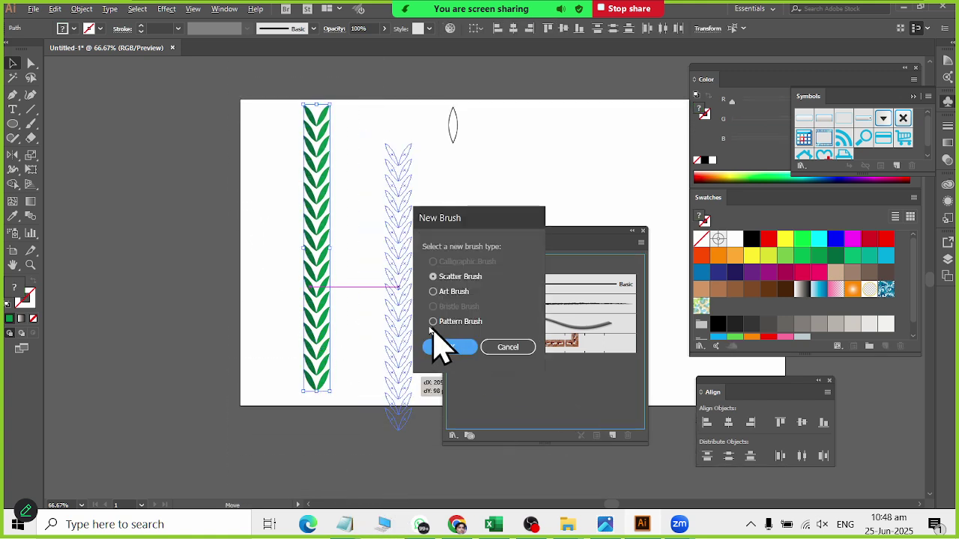
left_click(443, 289)
left_click(450, 348)
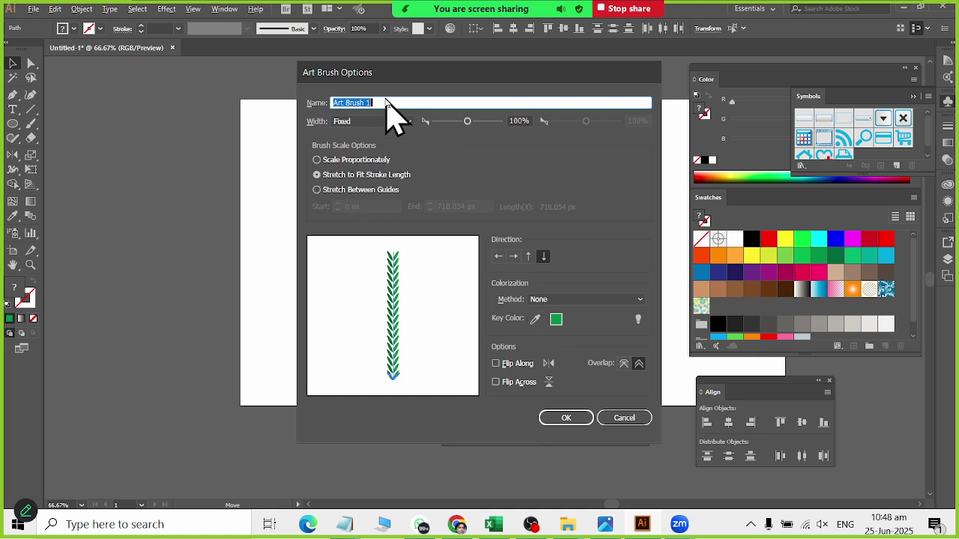
left_click(569, 417)
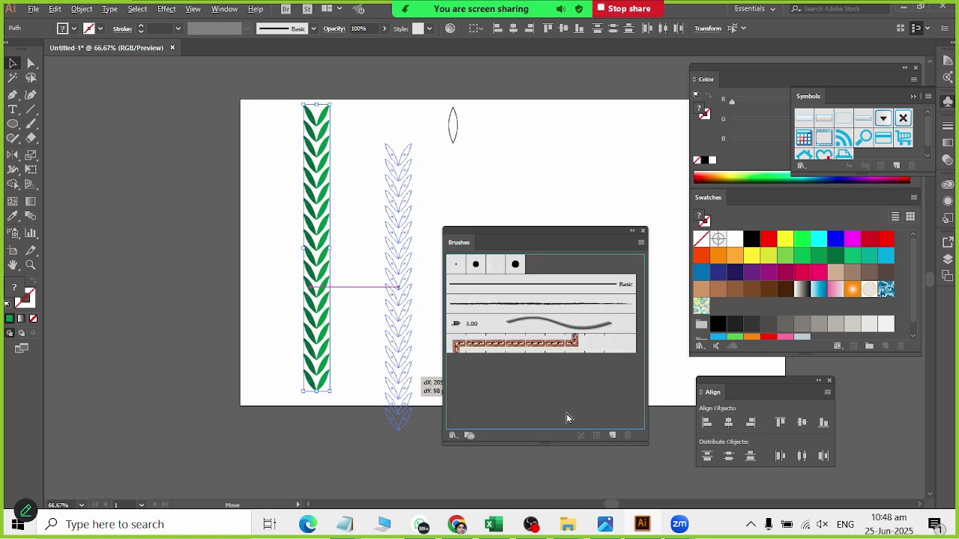
Move the floating brushes away from the artboard's centre and draw a circle about 402 px wide with a green outline and no fill.
mouse_move(518, 233)
left_mouse_down()
mouse_move(407, 251)
mouse_move(160, 245)
left_mouse_up()
left_click(412, 232)
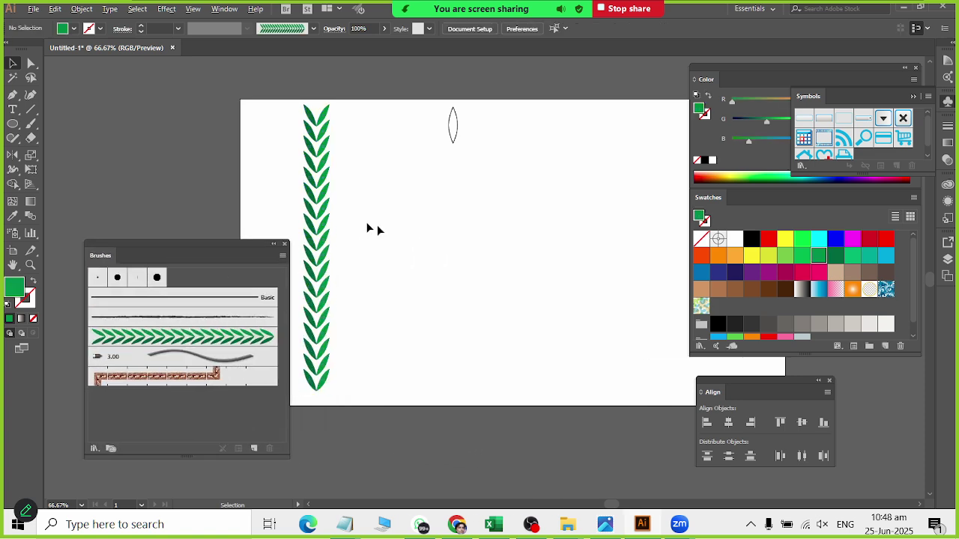
left_click(13, 123)
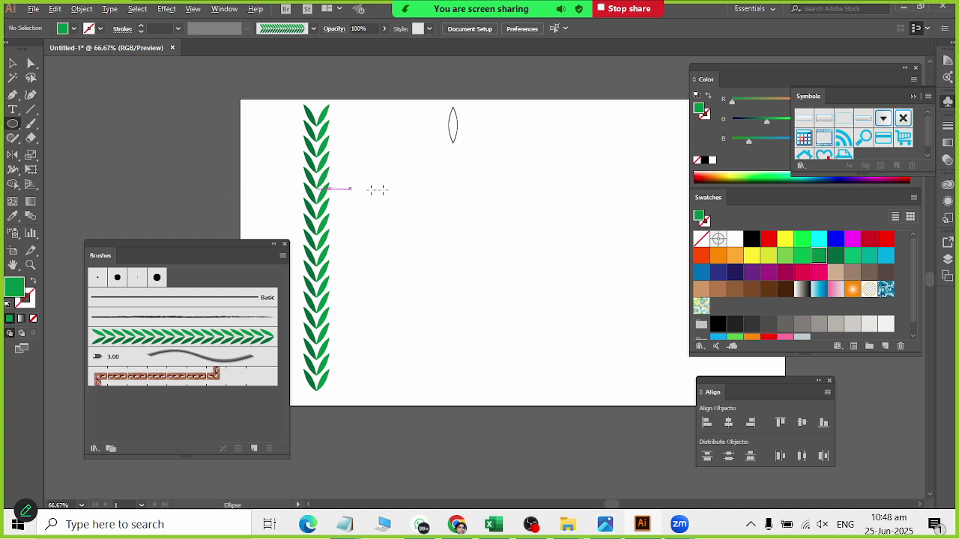
left_click_drag(460, 208, 622, 369)
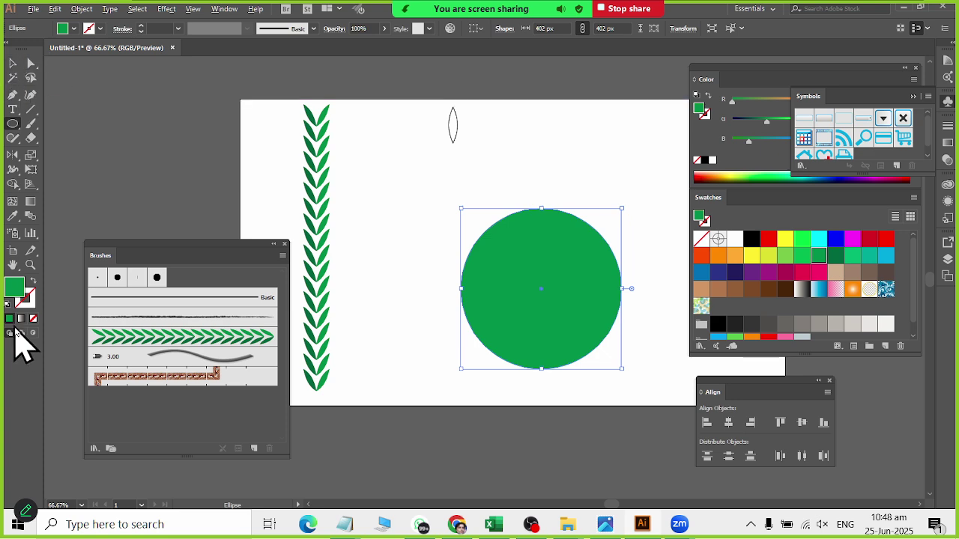
left_click(33, 282)
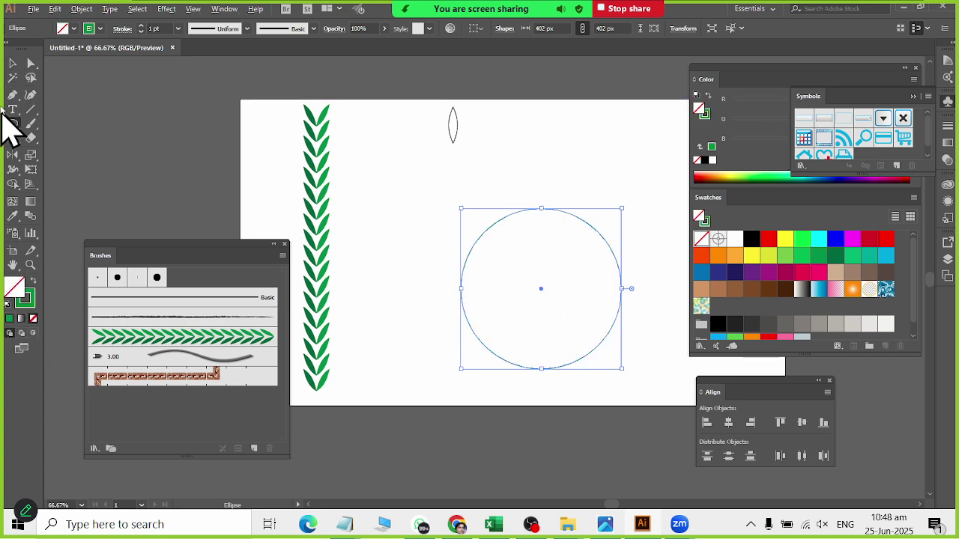
left_click(13, 63)
left_click(504, 196)
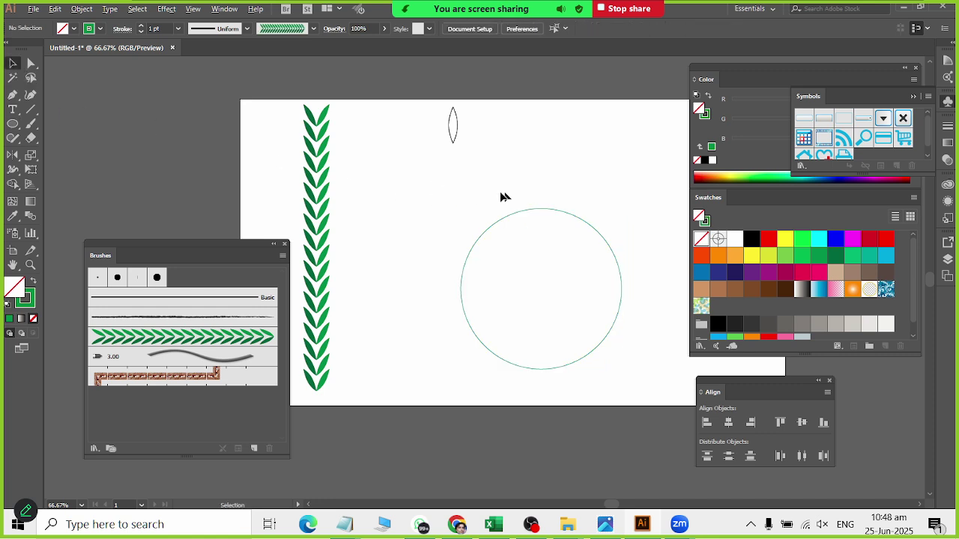
Delete the circle's rightmost anchor point so only the left half arc remains.
left_click(30, 64)
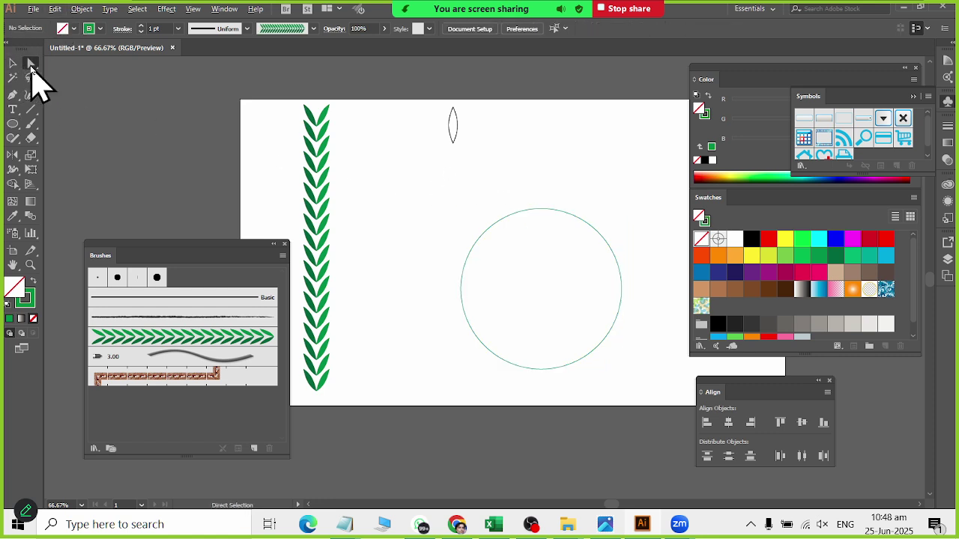
left_click_drag(642, 238, 581, 354)
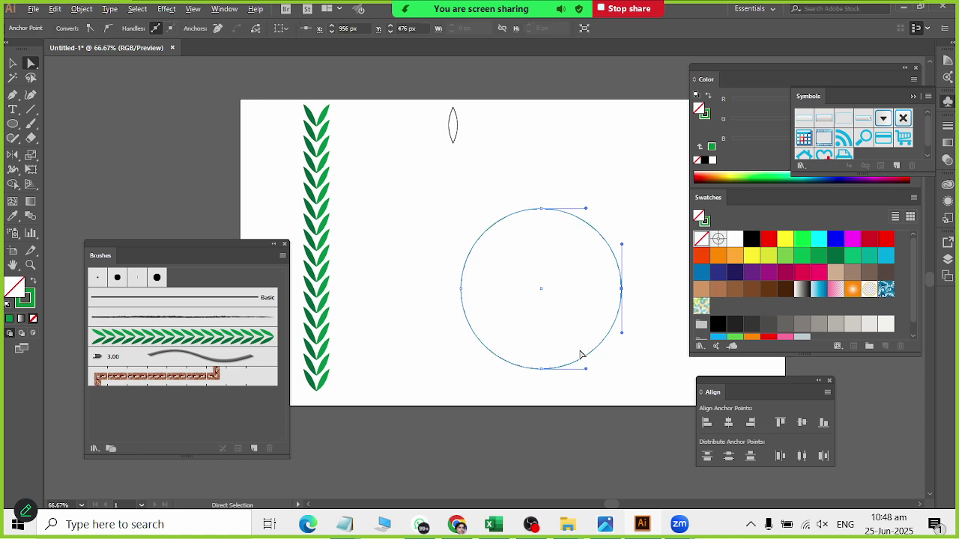
key("Delete")
left_click(14, 63)
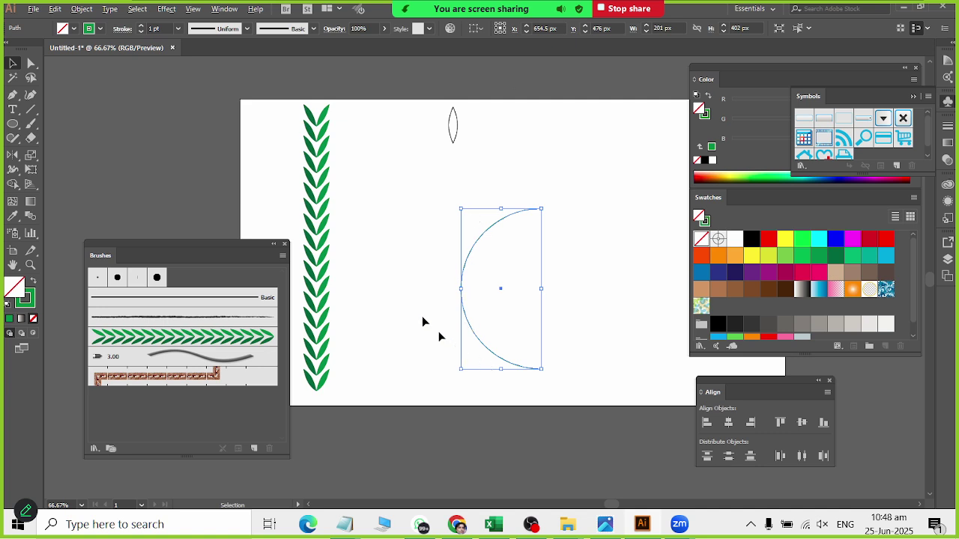
Try the leaf art brush on the half-circle arc, and delete that brush along with its strokes.
left_click_drag(418, 215, 565, 324)
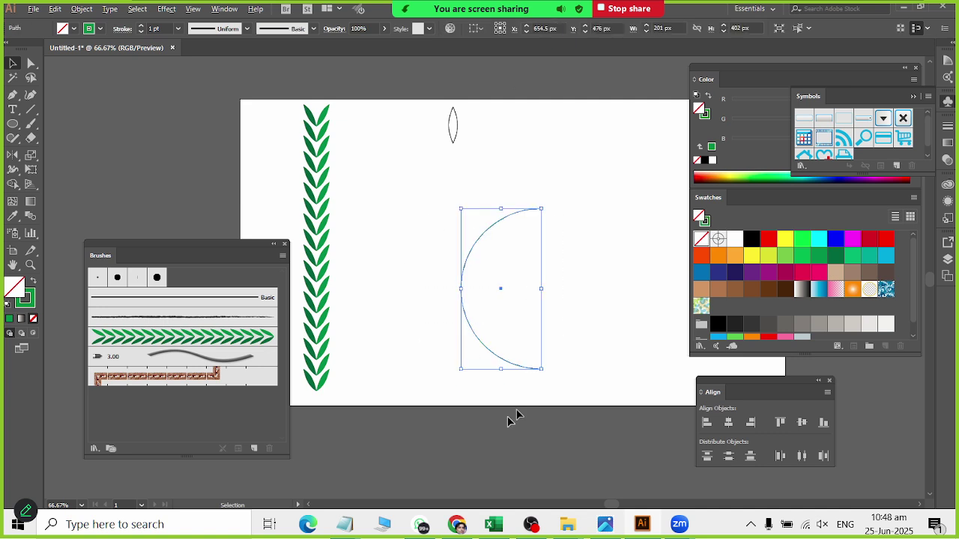
left_click(213, 334)
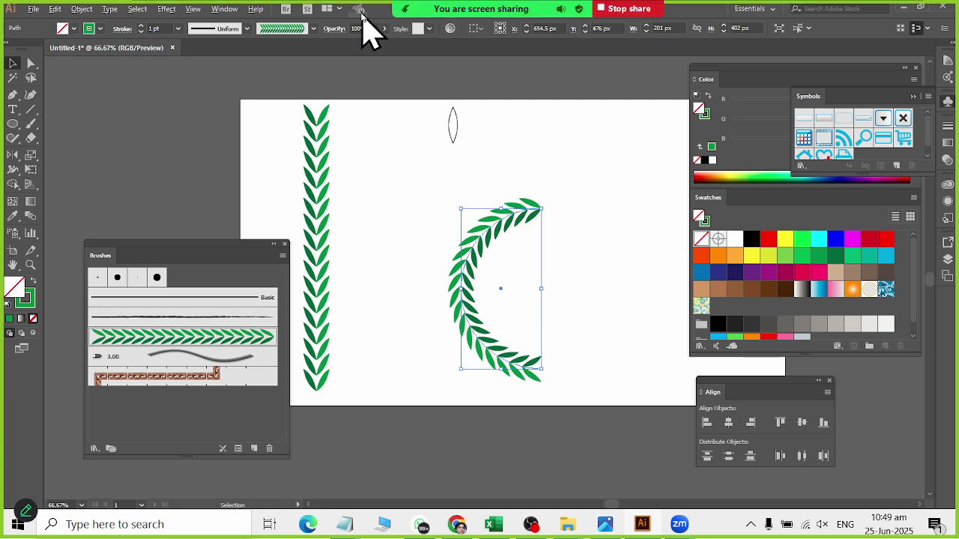
left_click(330, 162)
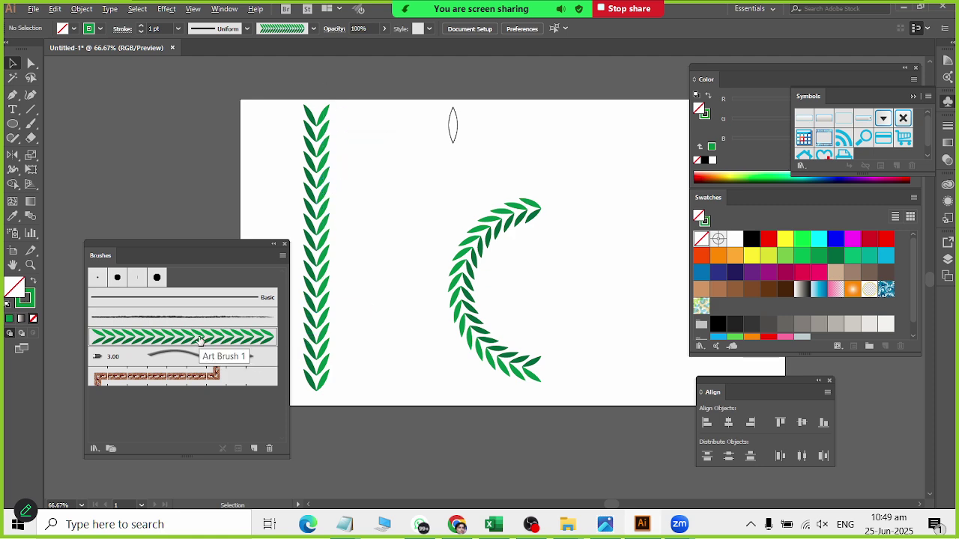
left_click(269, 450)
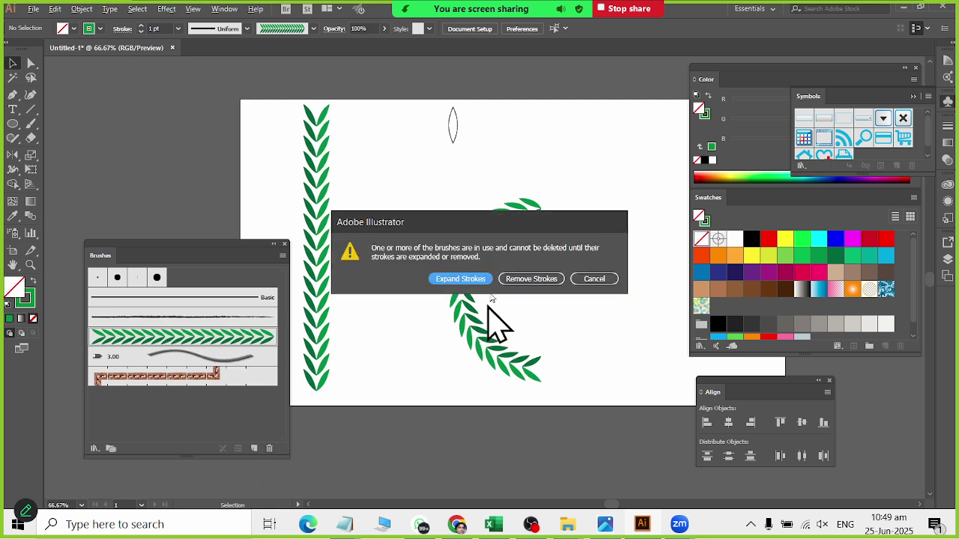
left_click(530, 282)
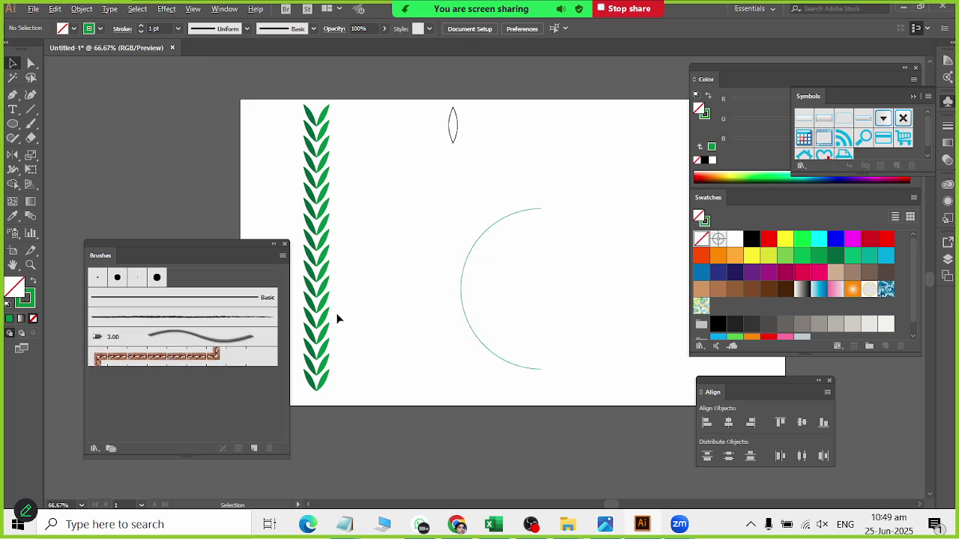
Create an art brush from the leaf column, flipped both along and across, and apply it to the half-circle arc.
left_click_drag(354, 81, 266, 481)
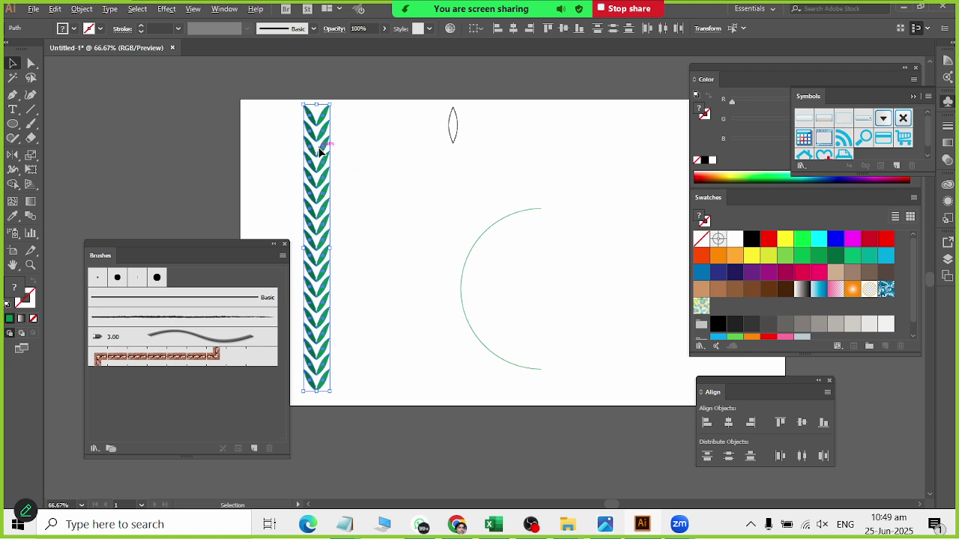
left_click_drag(321, 146, 179, 406)
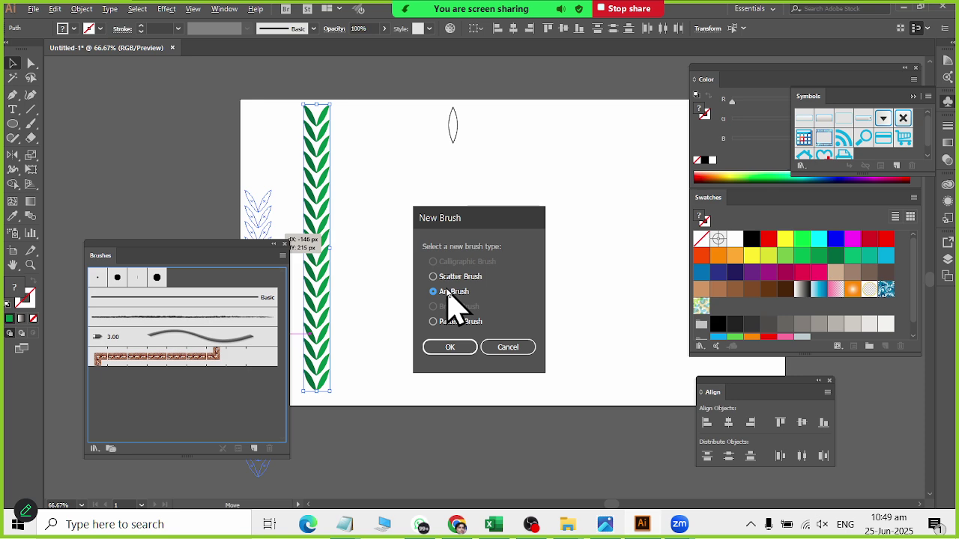
left_click(448, 347)
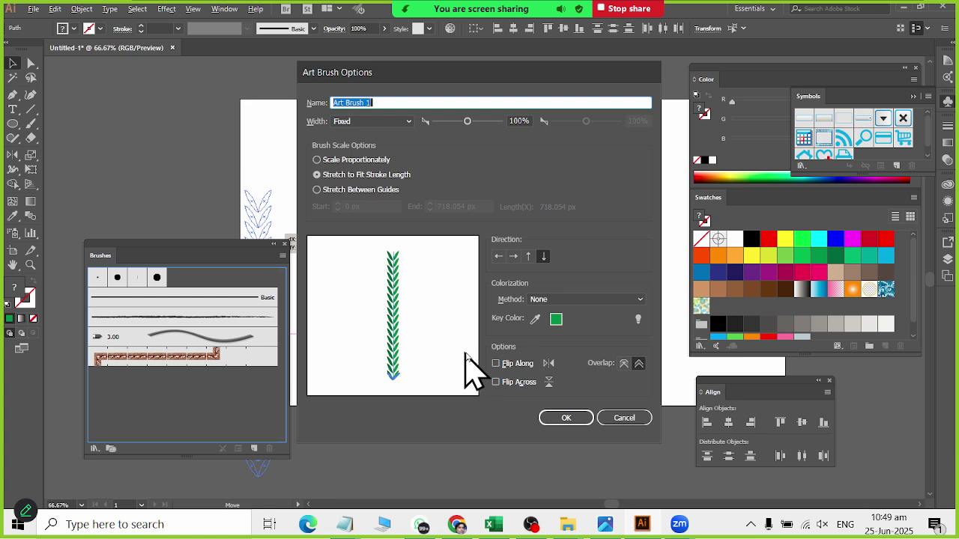
left_click(495, 364)
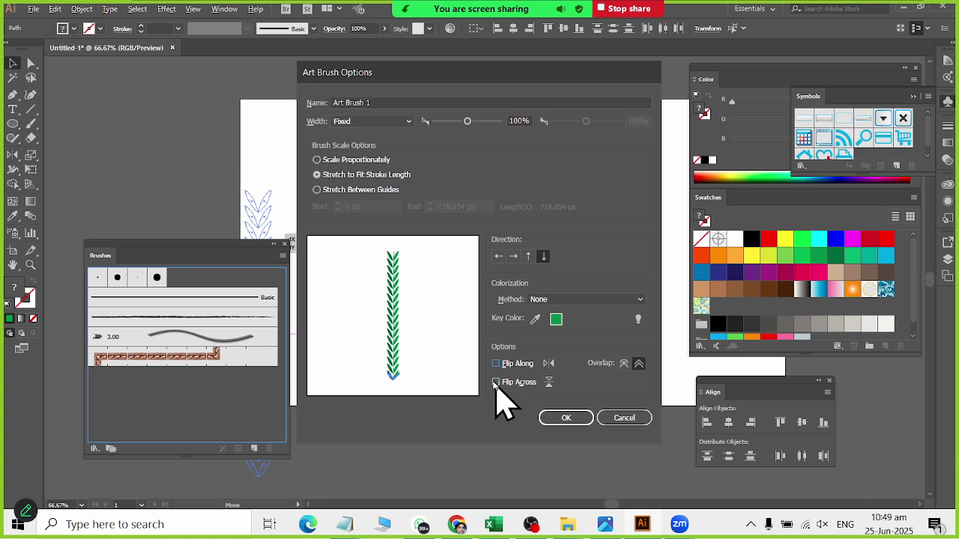
left_click(494, 383)
left_click(554, 419)
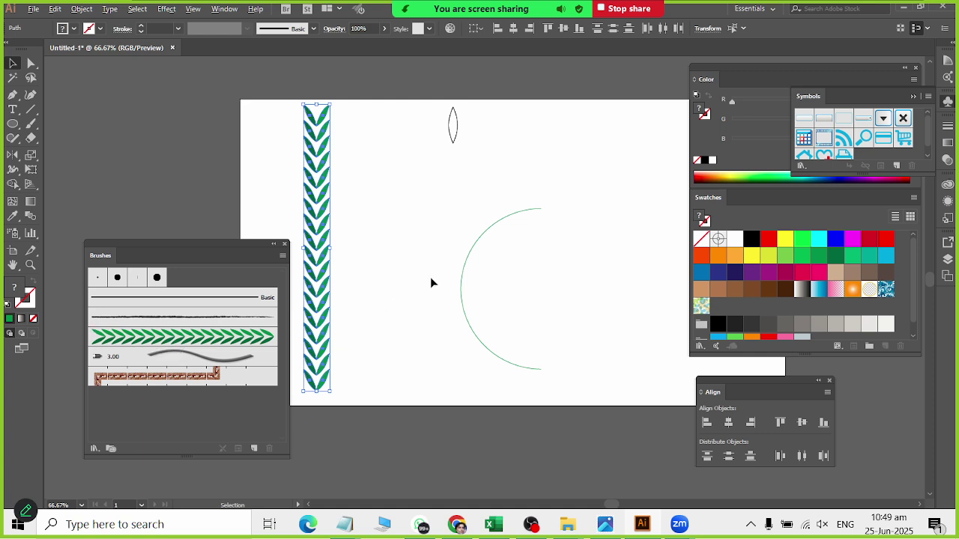
left_click_drag(439, 219, 516, 330)
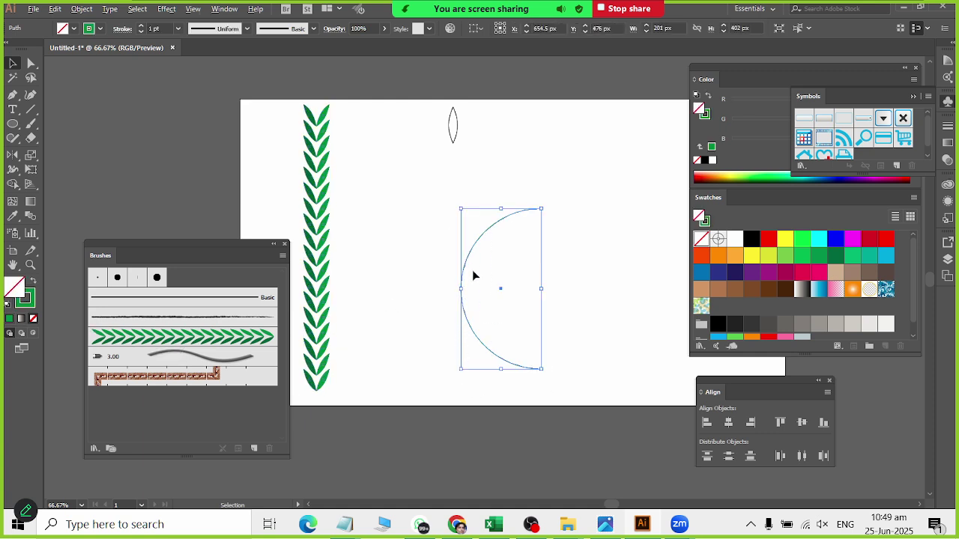
left_click(230, 343)
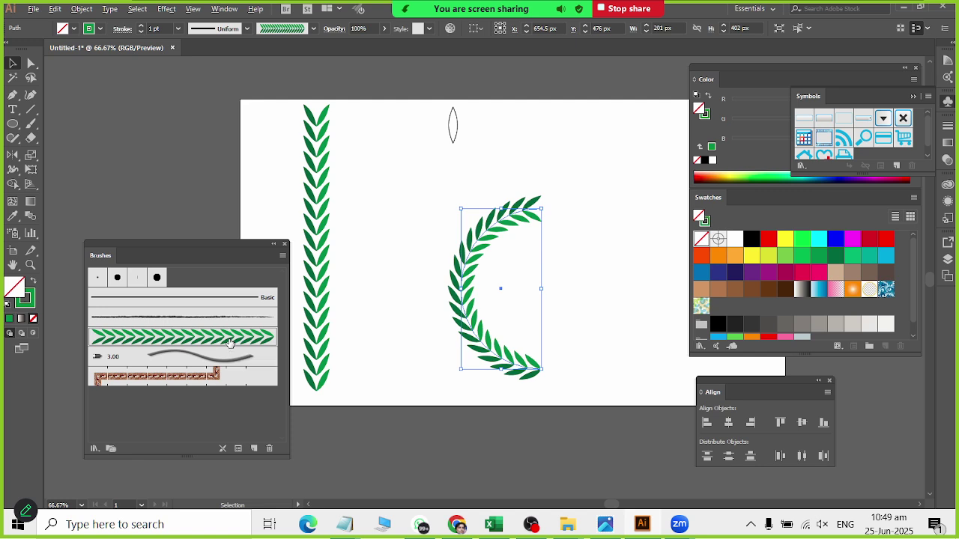
Reflect a copy of the leafy arc across a vertical axis through its lower endpoint to complete the wreath.
left_click_drag(428, 192, 574, 355)
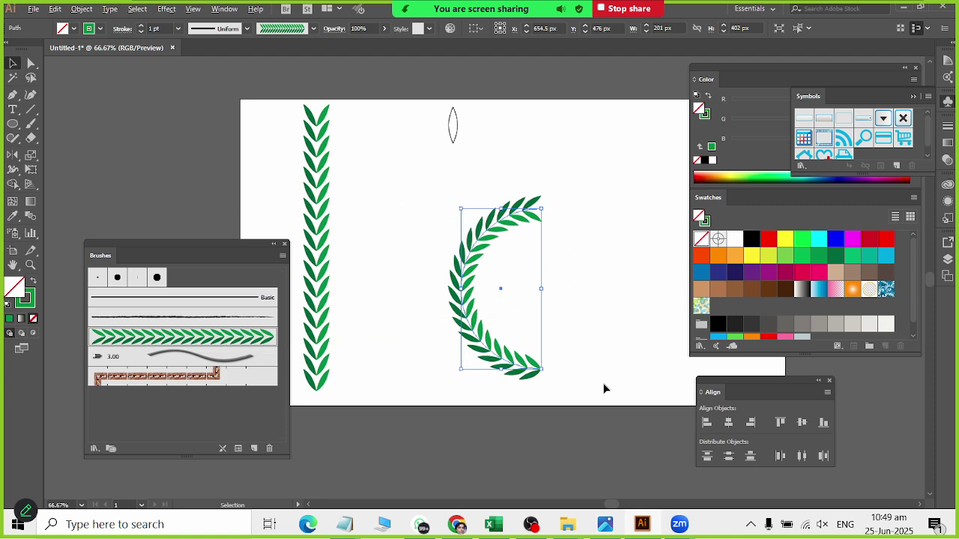
left_click(14, 157)
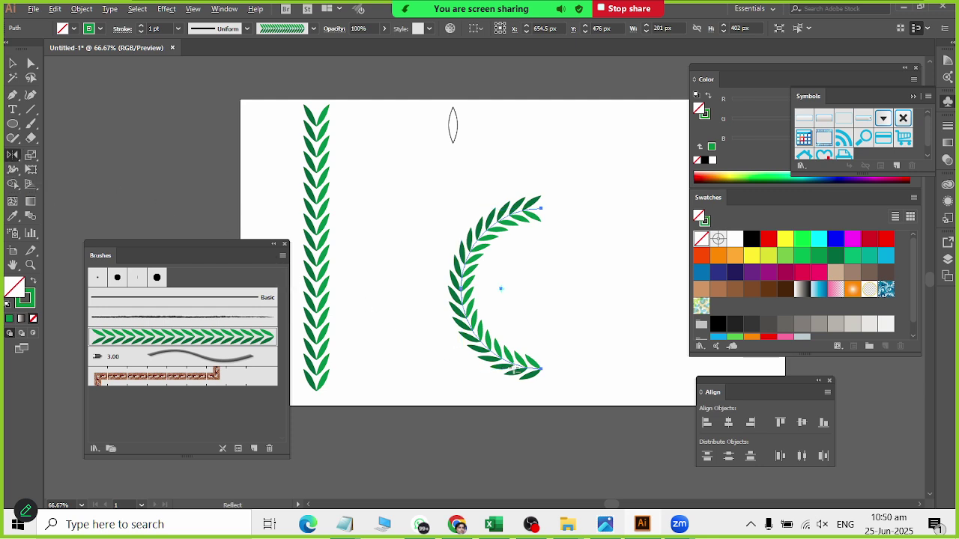
left_click(541, 368, "alt")
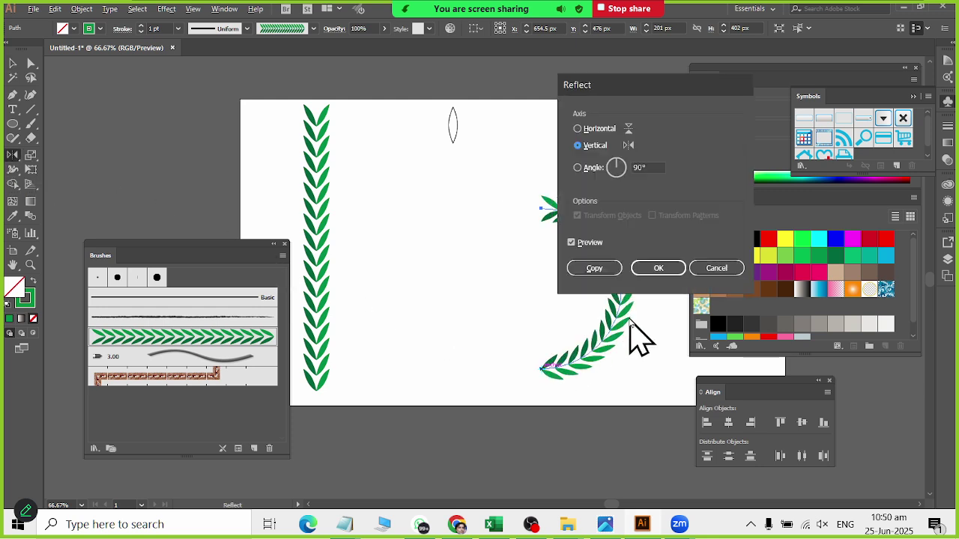
left_click(610, 268)
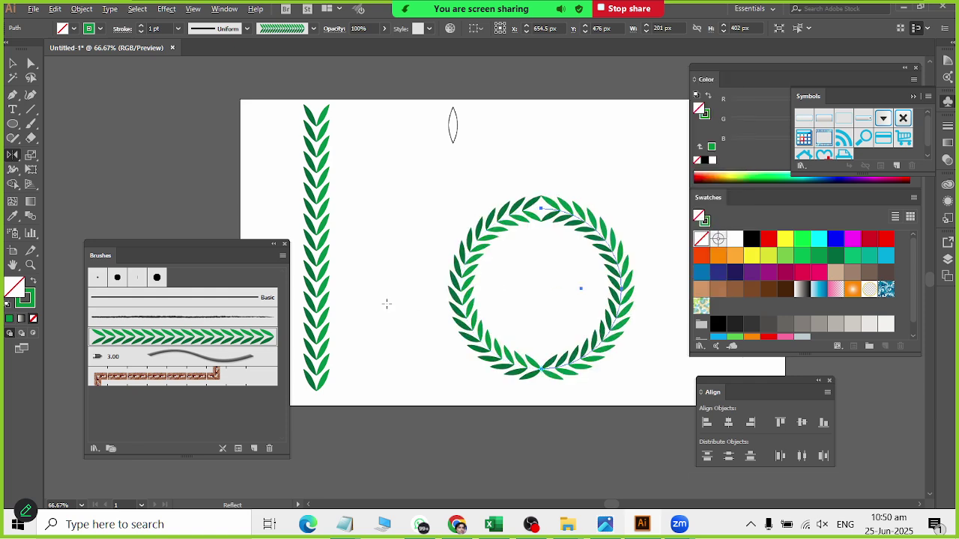
Nudge the wreath's right half about 29 px to the right to open a gap between the halves.
left_click(15, 63)
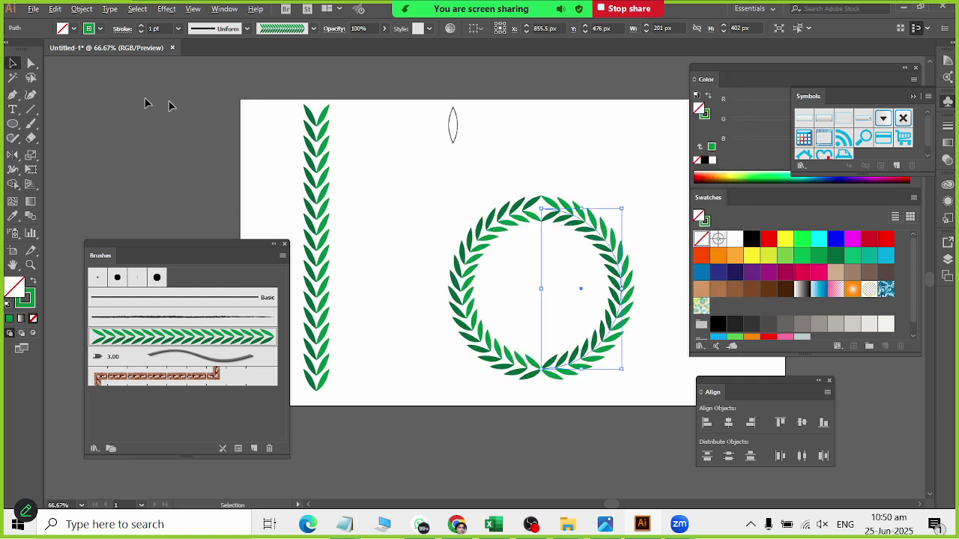
key("Right")
key("Right")
key("Right")
key("Right")
key("Right")
key("Right")
key("Right")
key("Right")
key("Right")
key("Right")
key("Right")
key("Right")
key("Right")
key("Right")
key("Right")
key("Right")
key("Right")
key("Right")
key("Right")
key("Right")
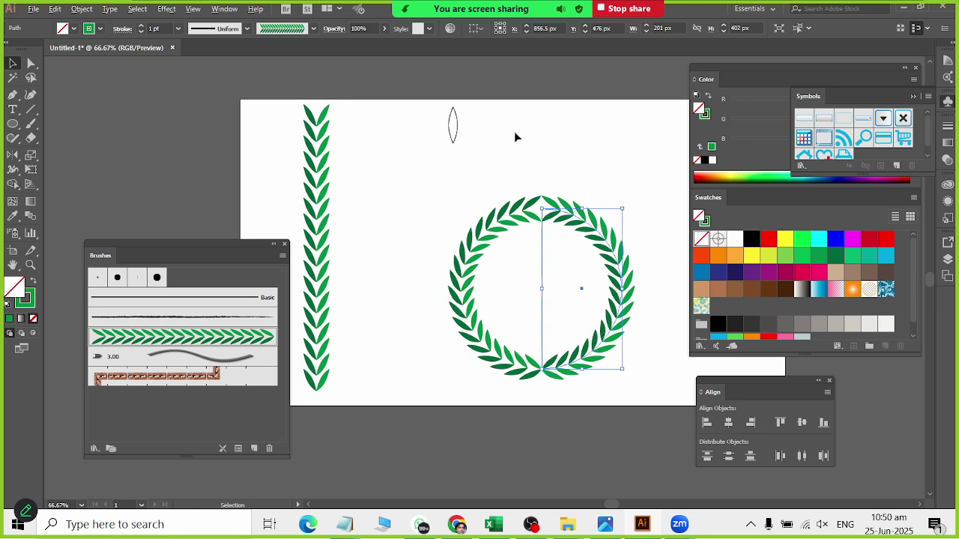
key("Right")
key("Right")
key("Right")
key("Right")
key("Right")
key("Right")
key("Right")
key("Right")
key("Right")
key("Right")
key("Right")
key("Right")
key("Right")
key("Right")
key("Right")
key("Right")
key("Right")
key("Right")
key("Right")
key("Right")
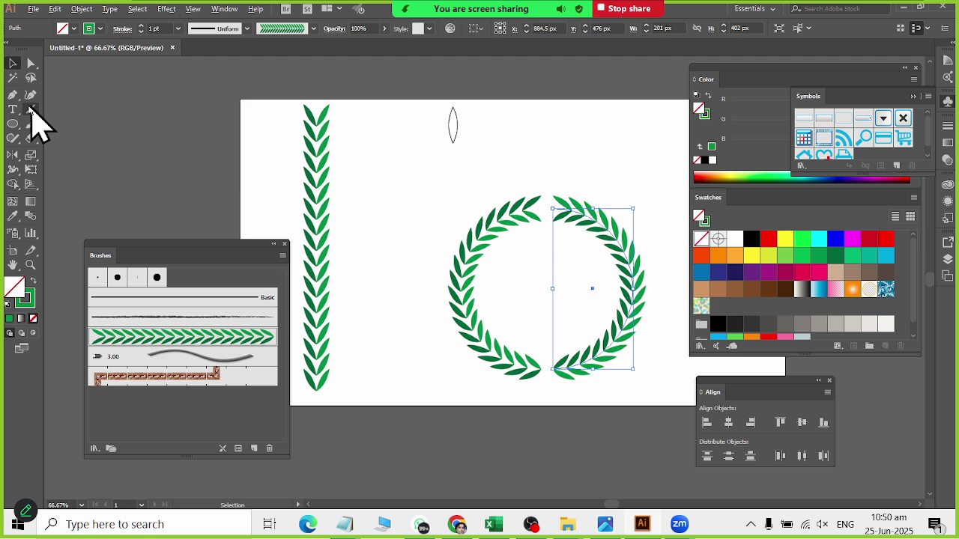
Draw an upright ellipse about 363 px wide and 468 px high between the leaf column and the wreath, overlapping the wreath's left side.
left_click(13, 123)
left_click_drag(387, 162, 532, 349)
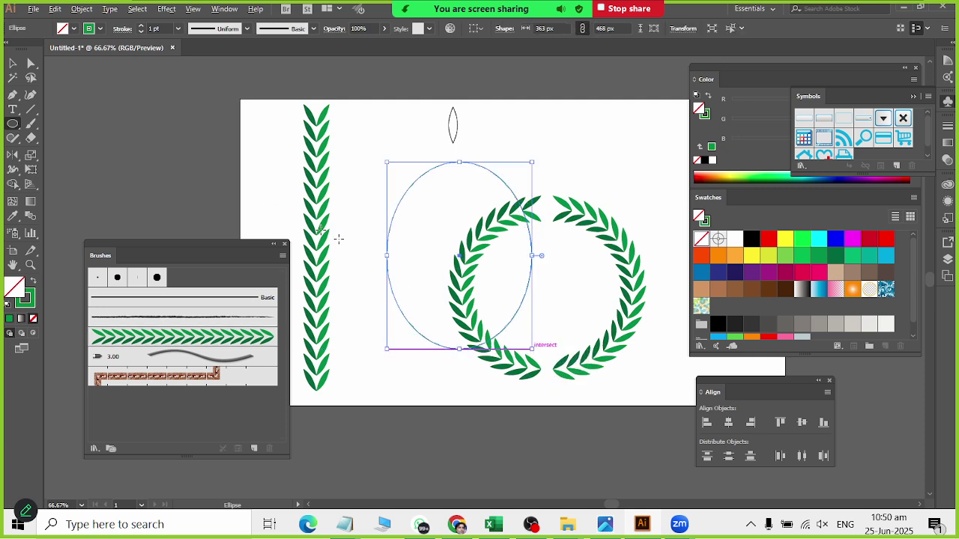
Clear the workspace by moving the leaf wreath below the artboard, and shift the ellipse toward the middle of the artboard.
left_click(12, 64)
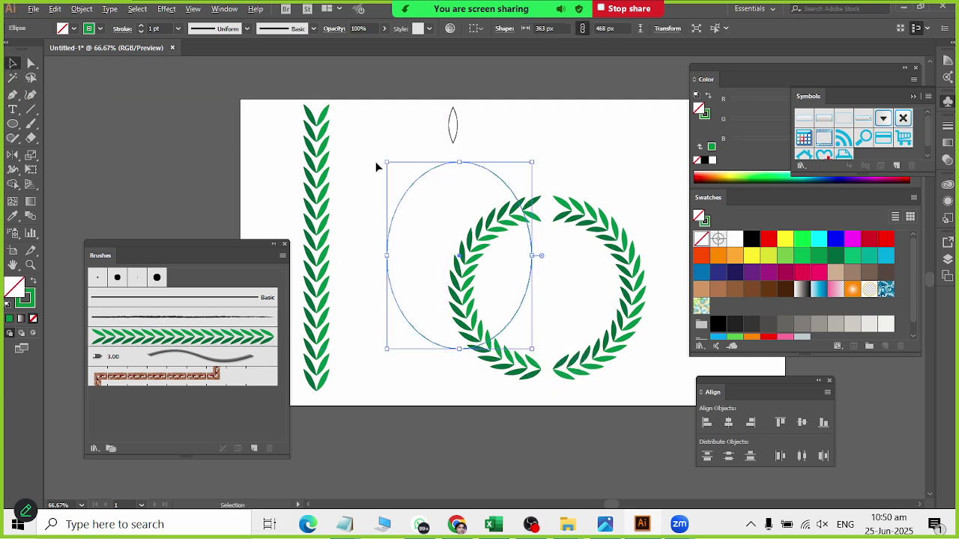
left_click_drag(409, 199, 351, 227)
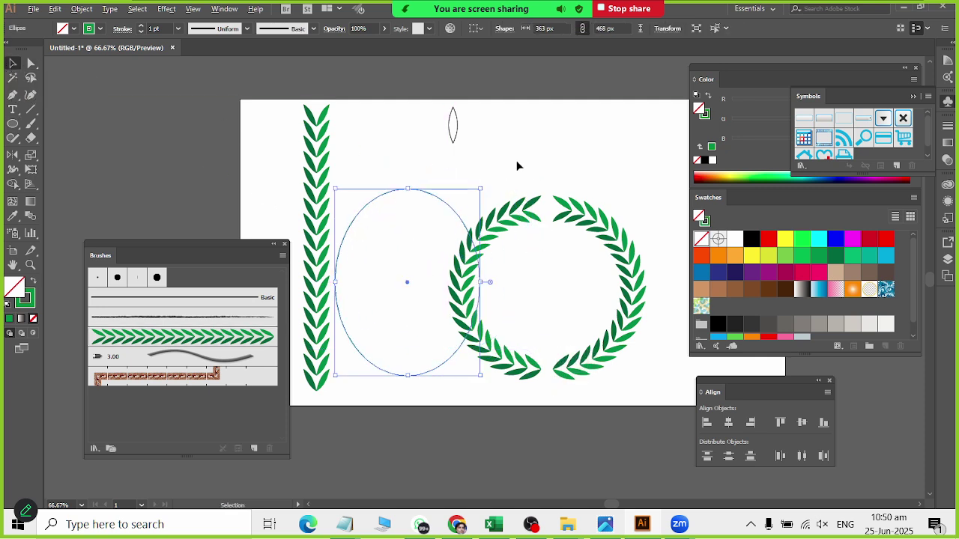
left_click(483, 152)
left_click_drag(504, 161, 573, 260)
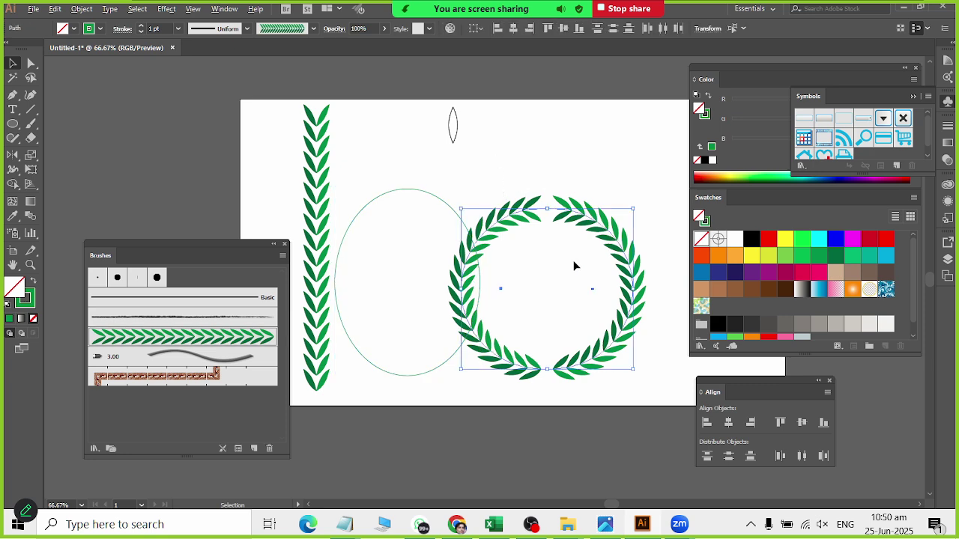
left_click_drag(574, 207, 614, 471)
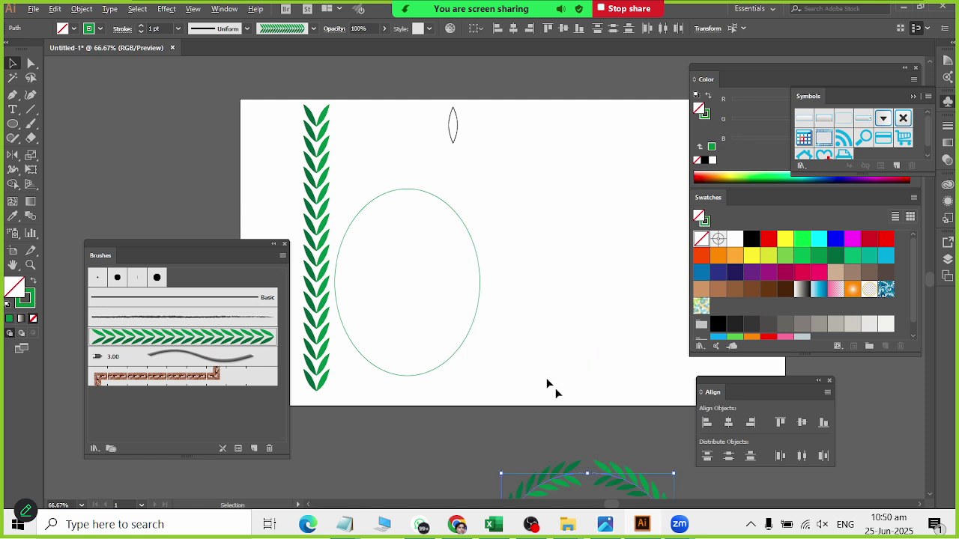
left_click_drag(481, 295, 541, 311)
Reduce the ellipse to an S-shaped upper-left segment by deleting its right and bottom anchors and swinging the top anchor's handle upward.
left_click(30, 63)
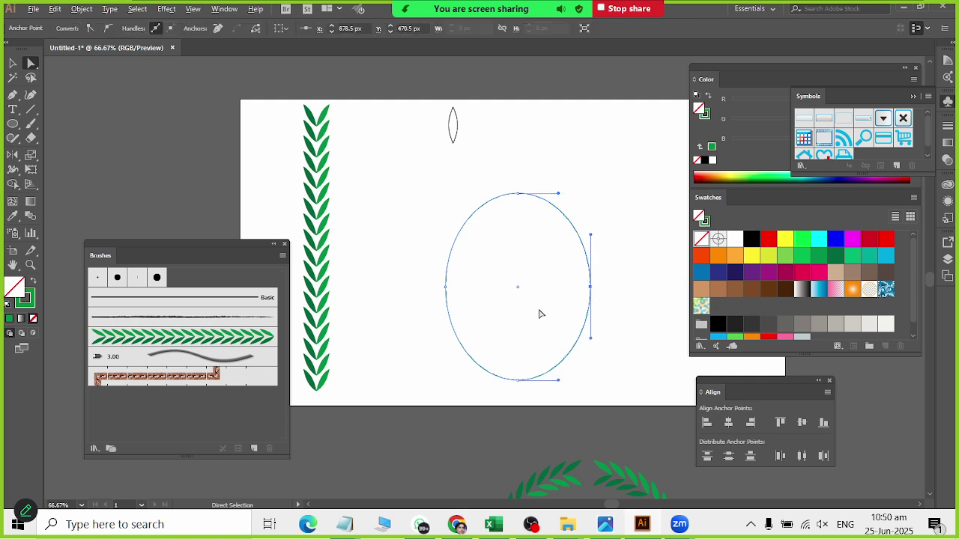
key("Delete")
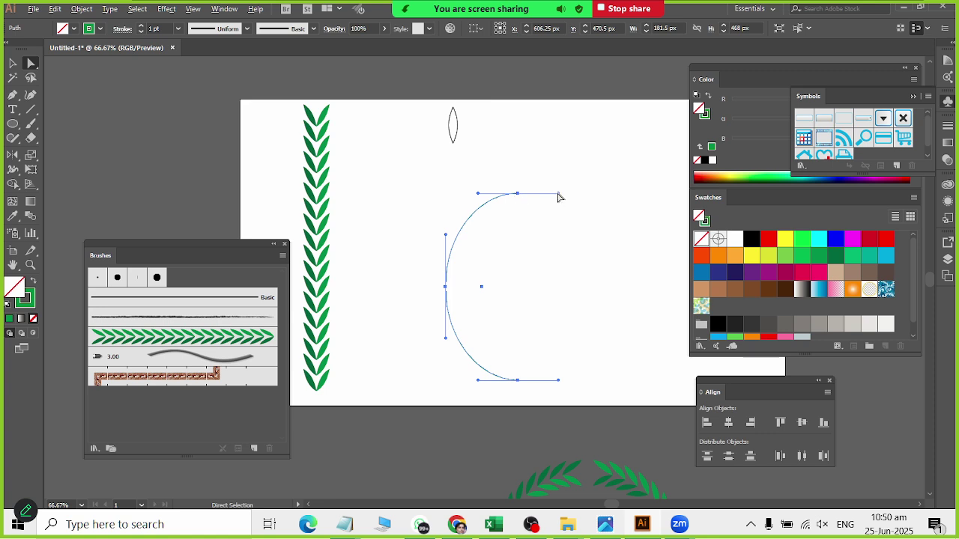
left_click_drag(558, 197, 530, 131)
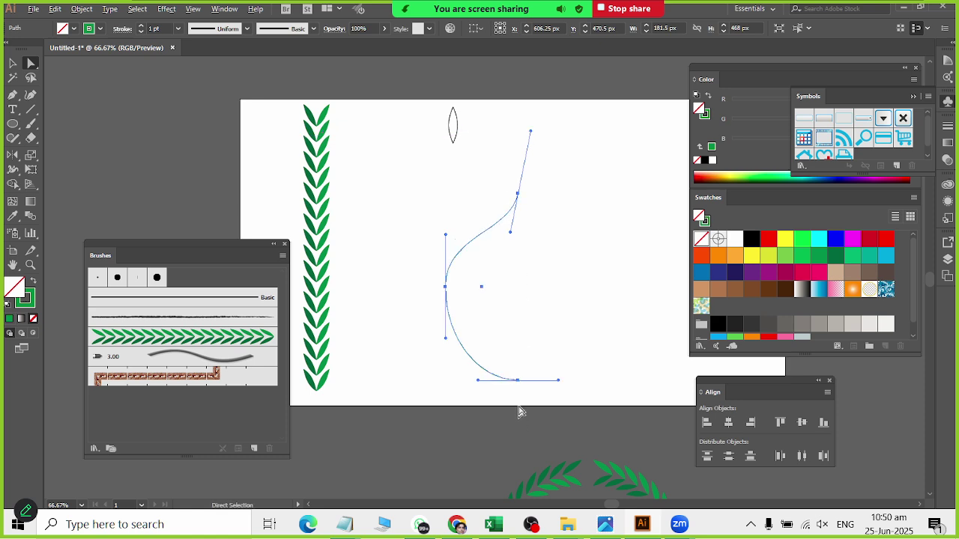
left_click(517, 380)
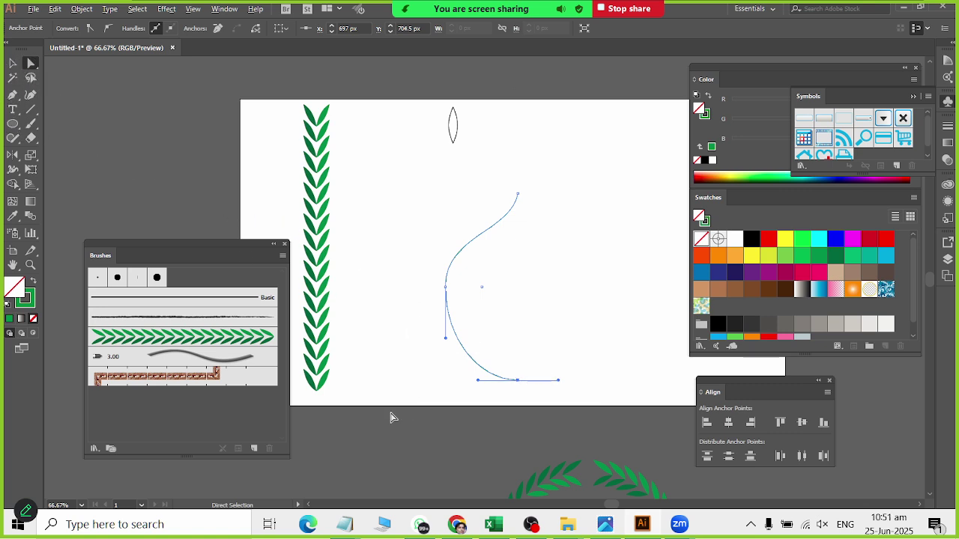
key("ctrl+z")
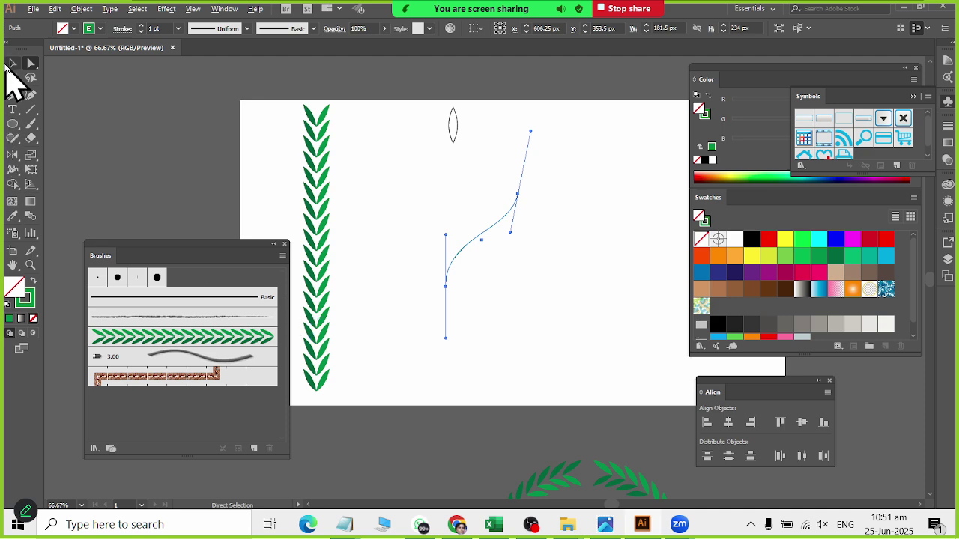
Reflect a copy of the S-curve across a horizontal axis through its lower endpoint.
left_click(12, 154)
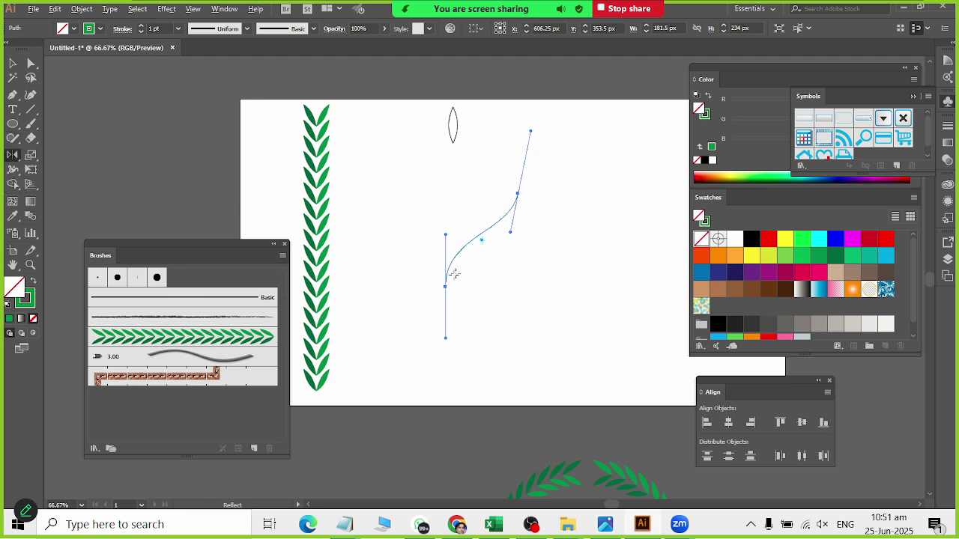
left_click(445, 286, "alt")
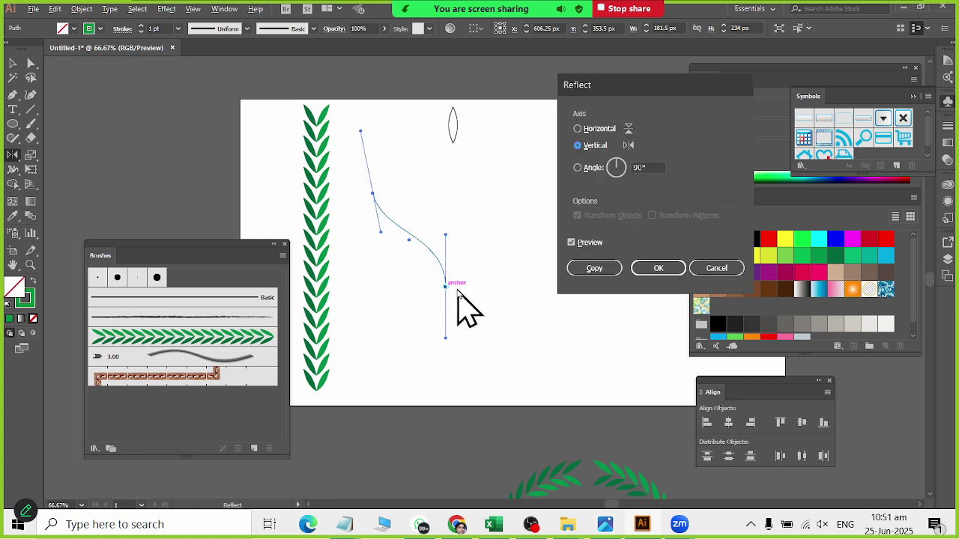
left_click(578, 128)
left_click(595, 269)
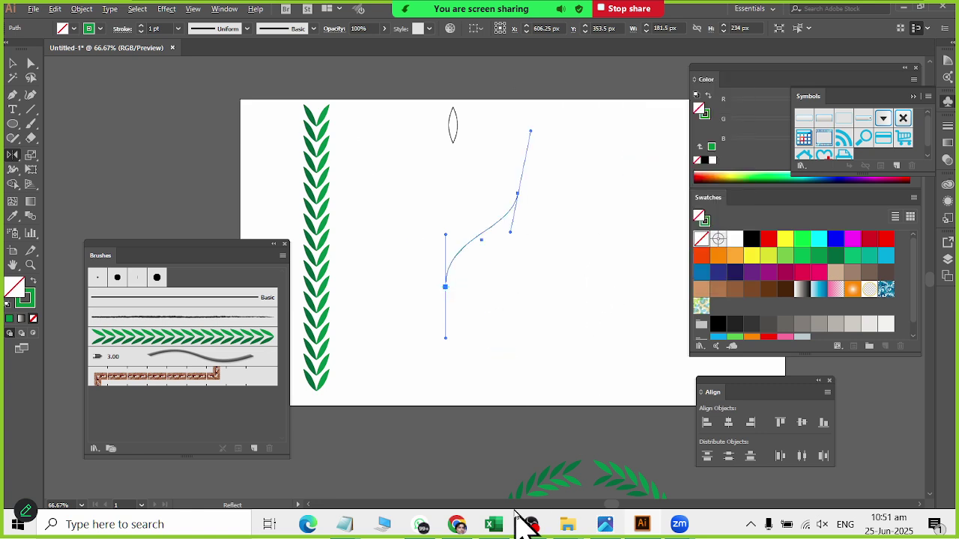
left_click(12, 64)
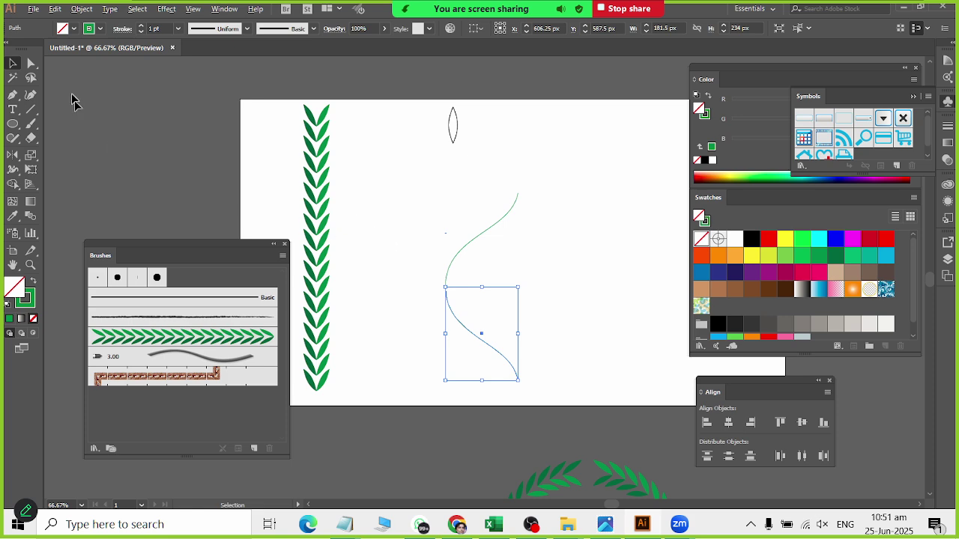
Average the two curves' meeting endpoints along both axes and join them into one path.
left_click(31, 63)
left_click_drag(409, 270, 480, 309)
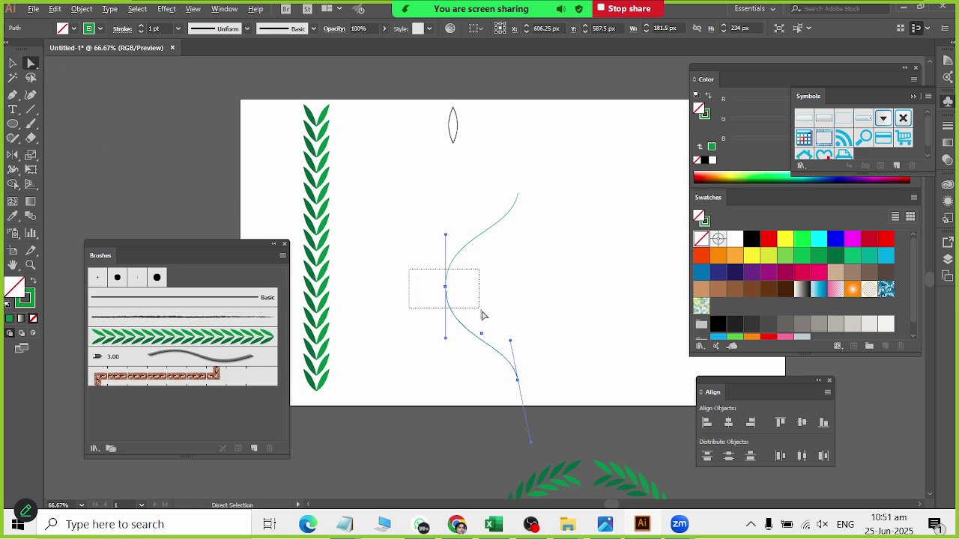
right_click(443, 292)
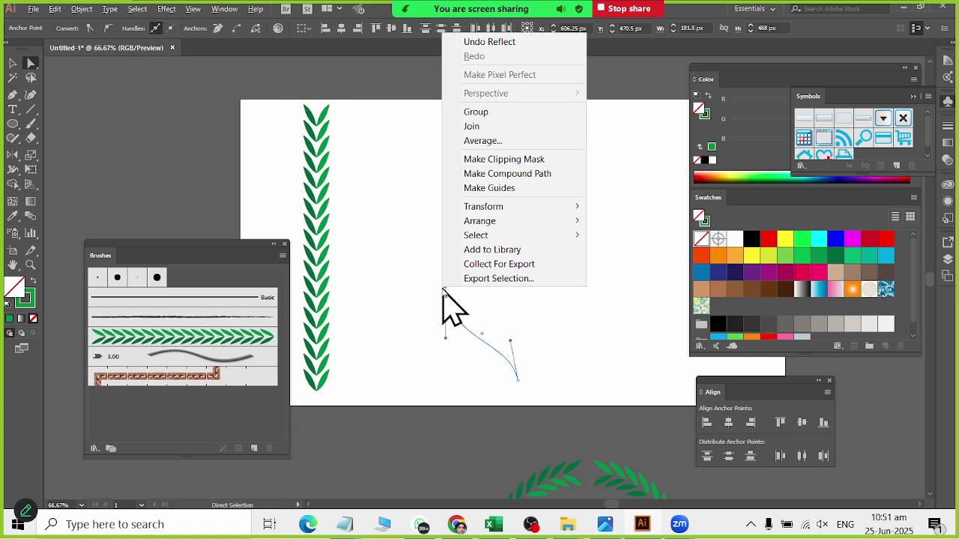
left_click(496, 141)
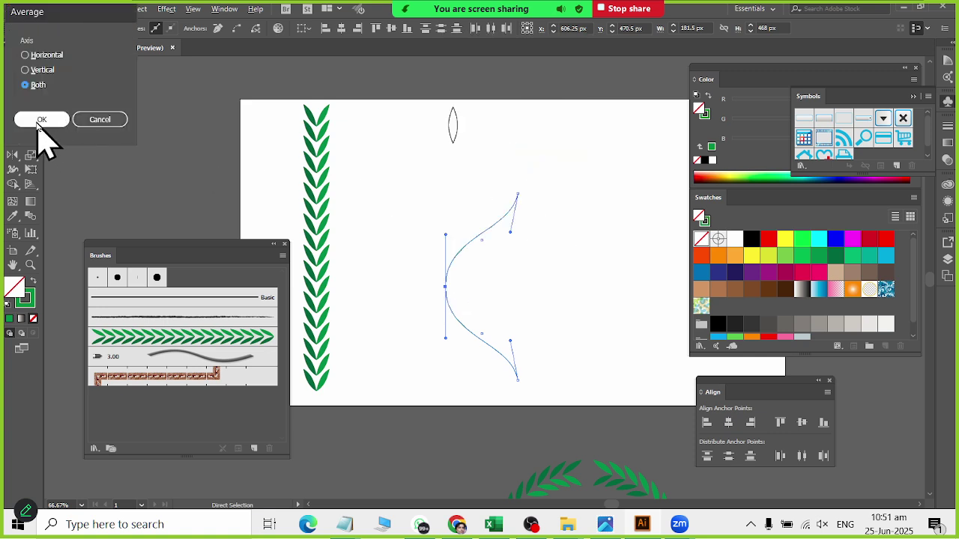
left_click(37, 124)
right_click(445, 291)
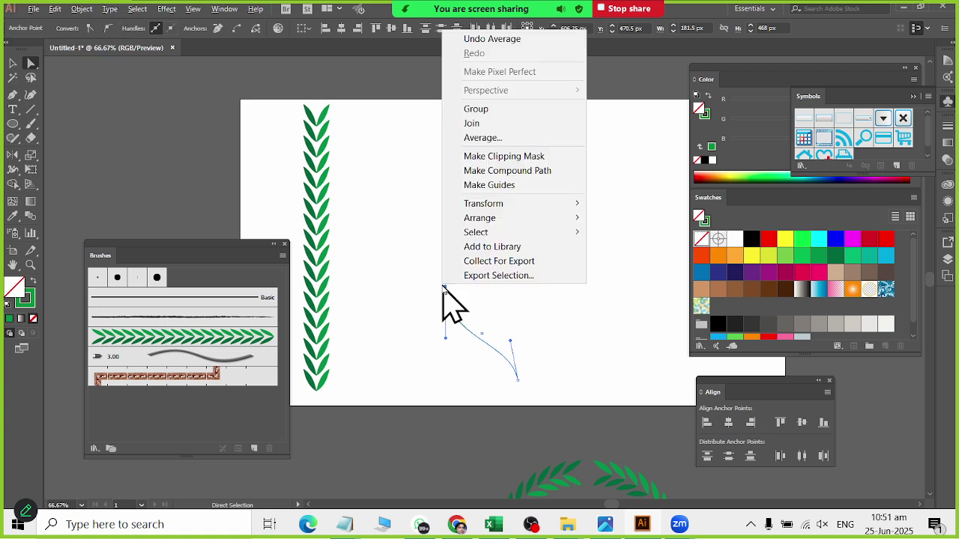
left_click(531, 126)
left_click(182, 193)
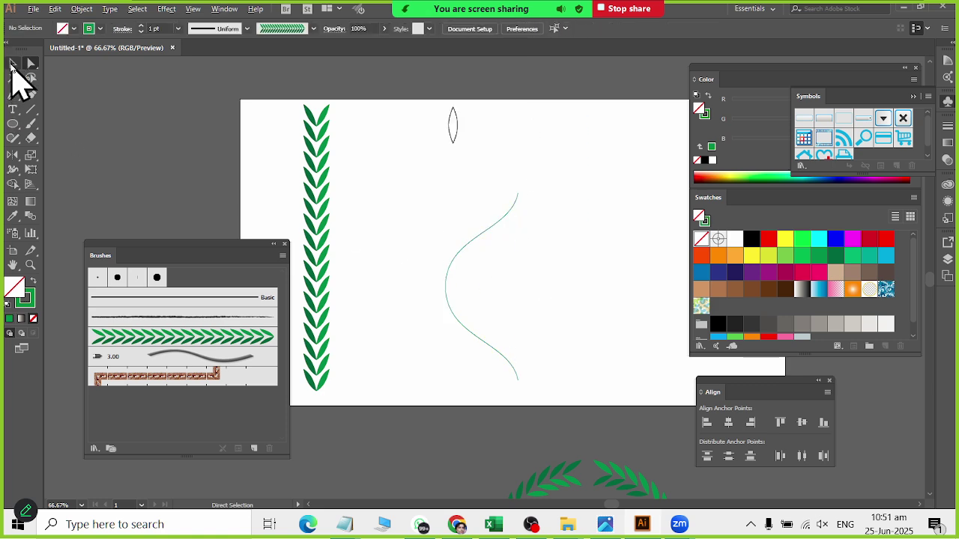
Try the green leaf art brush on the joined curve, and undo it.
left_click(13, 64)
left_click_drag(432, 214, 515, 390)
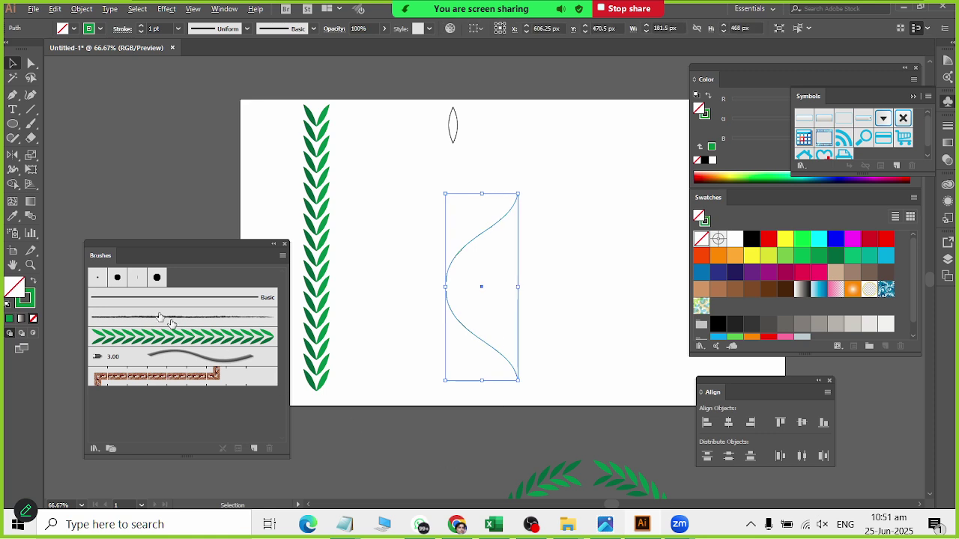
left_click(133, 335)
left_click(561, 252)
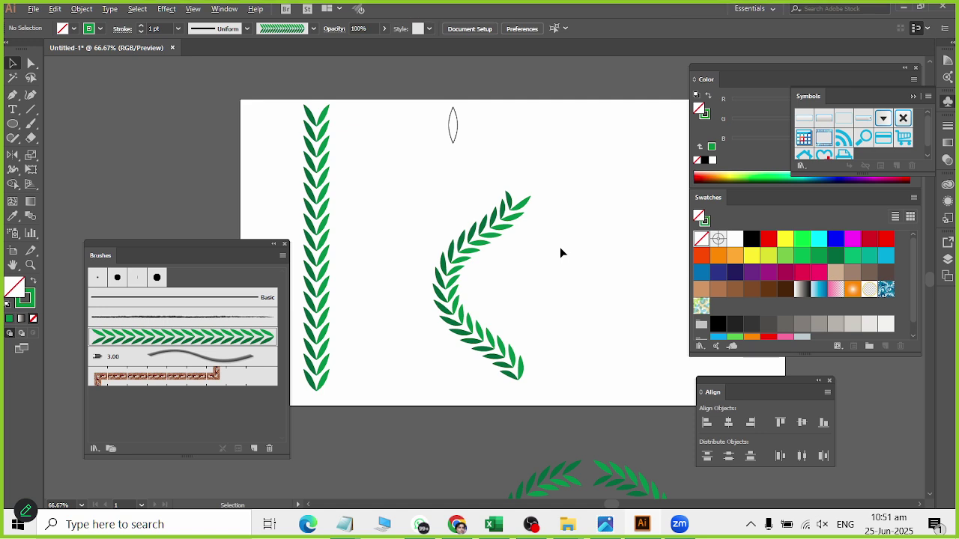
key("ctrl+z")
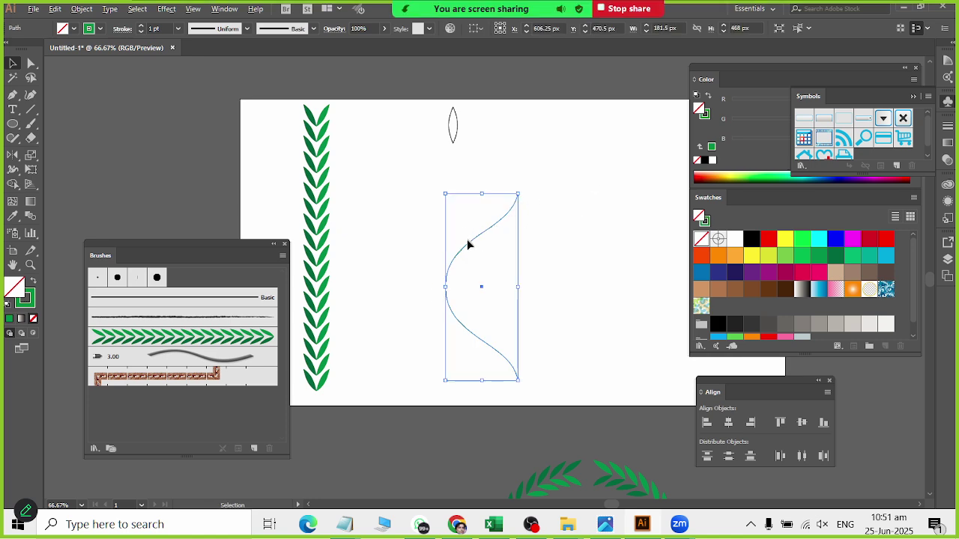
Duplicate the plain joined curve to its right and apply the leaf art brush to the original.
left_click_drag(470, 245, 628, 224)
left_click_drag(348, 214, 522, 395)
left_click(163, 338)
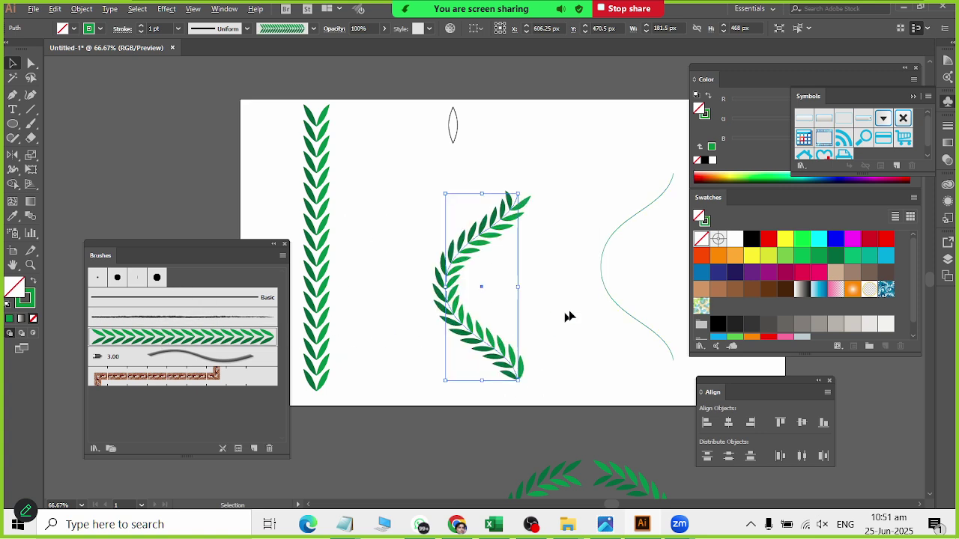
Center the plain curve copy on the leafy curve horizontally and vertically so it forms the stem.
left_click_drag(381, 241, 675, 344)
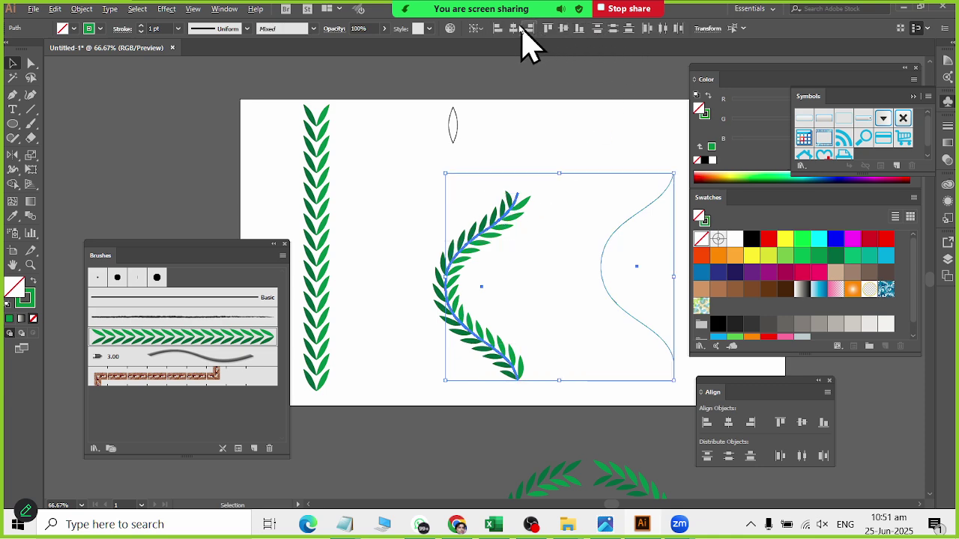
left_click(514, 28)
left_click(564, 30)
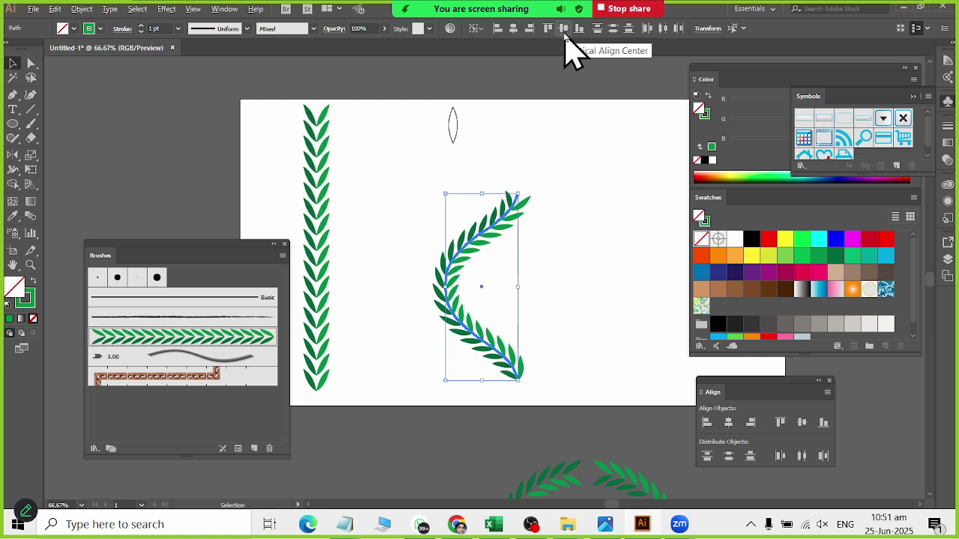
left_click(570, 259)
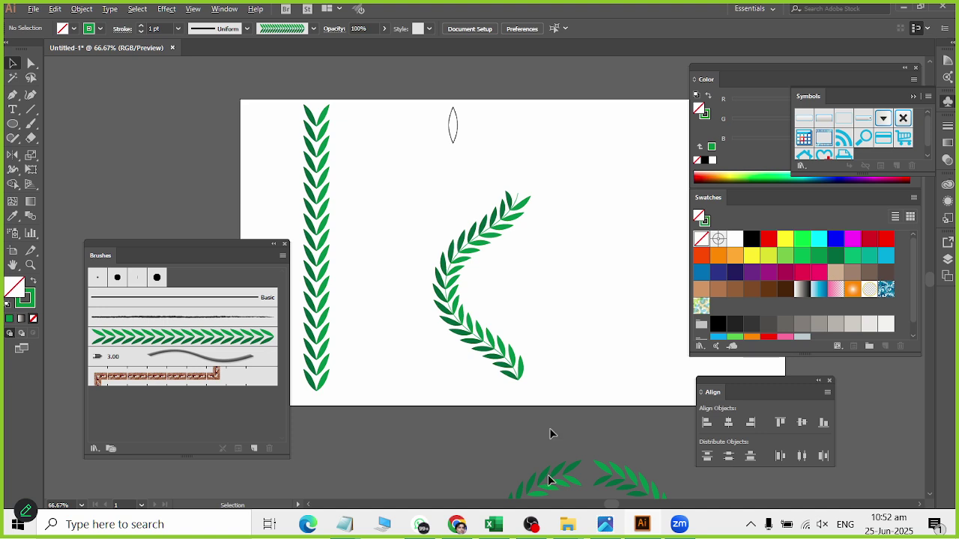
Move the leafy curve together with its stem below the artboard, beside the wreath.
left_click_drag(396, 138, 648, 382)
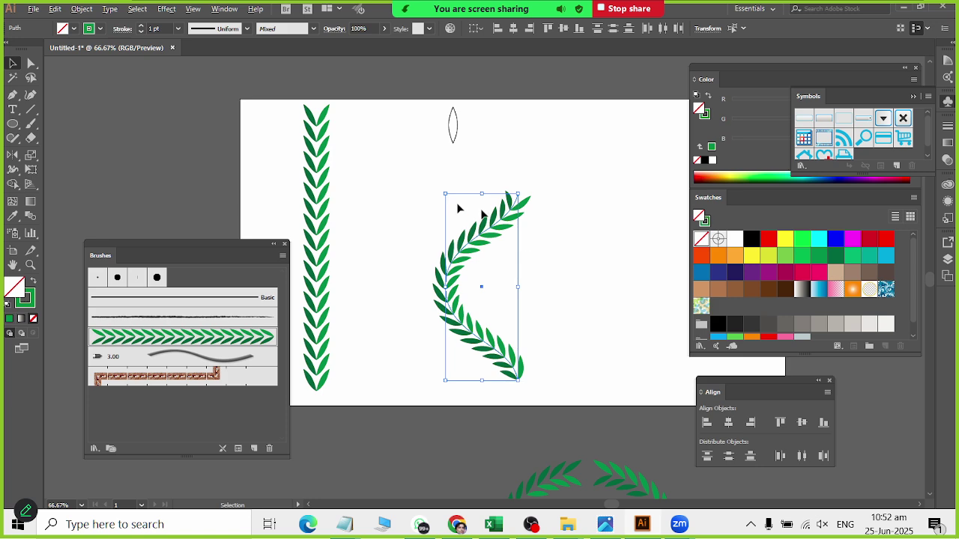
left_click_drag(449, 260, 340, 419)
left_click(417, 269)
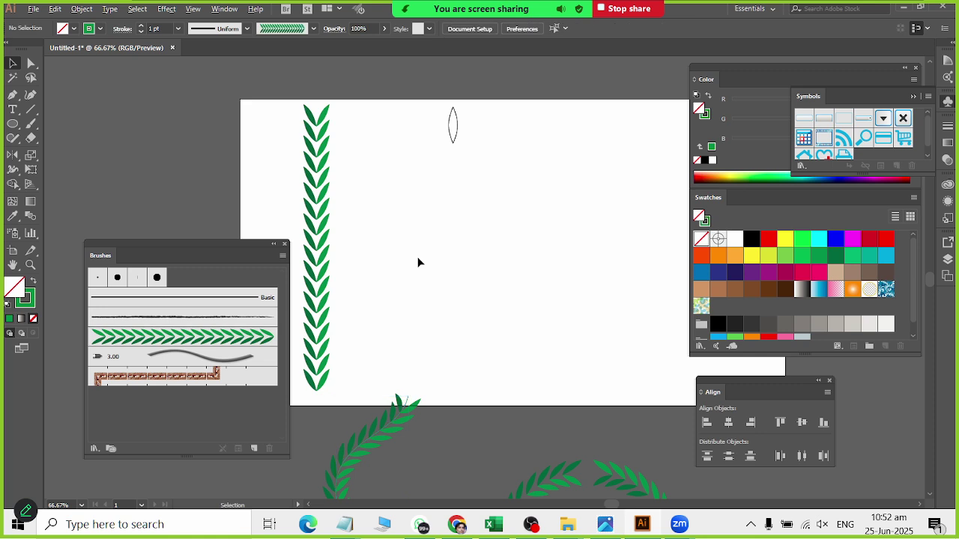
Draw a circle about 412 px in diameter in the empty area between the leaf column and the artboard's right side.
left_click(12, 124)
left_click_drag(442, 204, 529, 371)
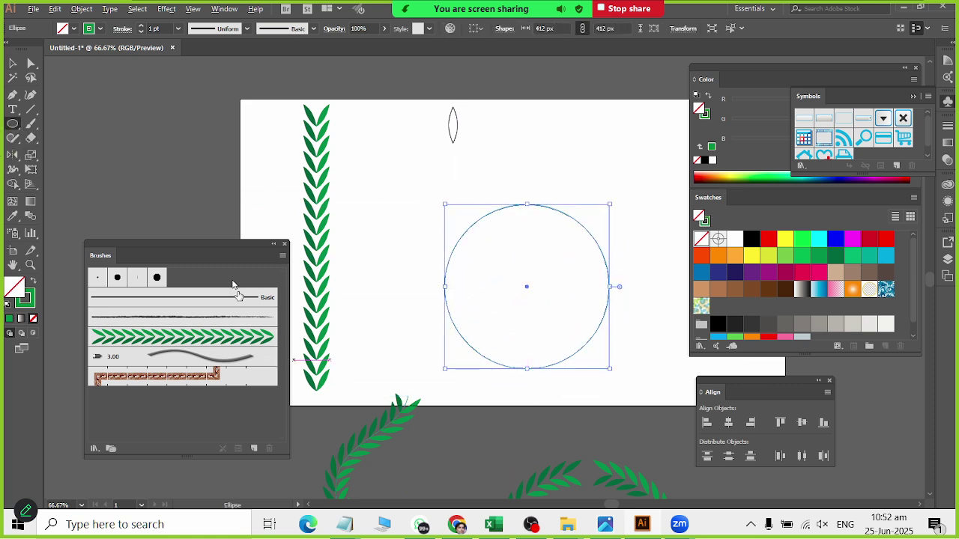
left_click(13, 63)
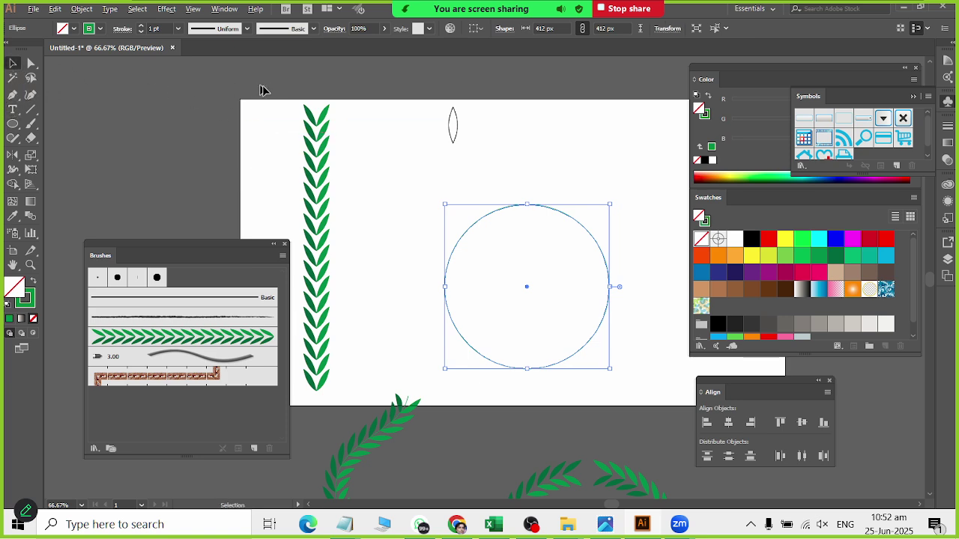
Move the leaf column's topmost leaf pair onto the circle's lowest point and nudge it until its base meets the circle line.
left_click_drag(280, 92, 343, 120)
left_click(334, 112)
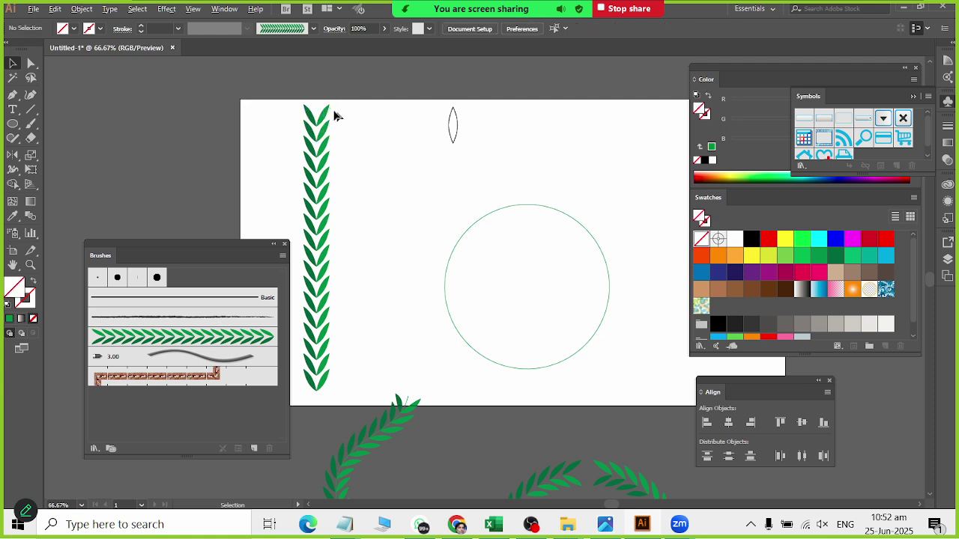
left_click_drag(289, 99, 528, 367)
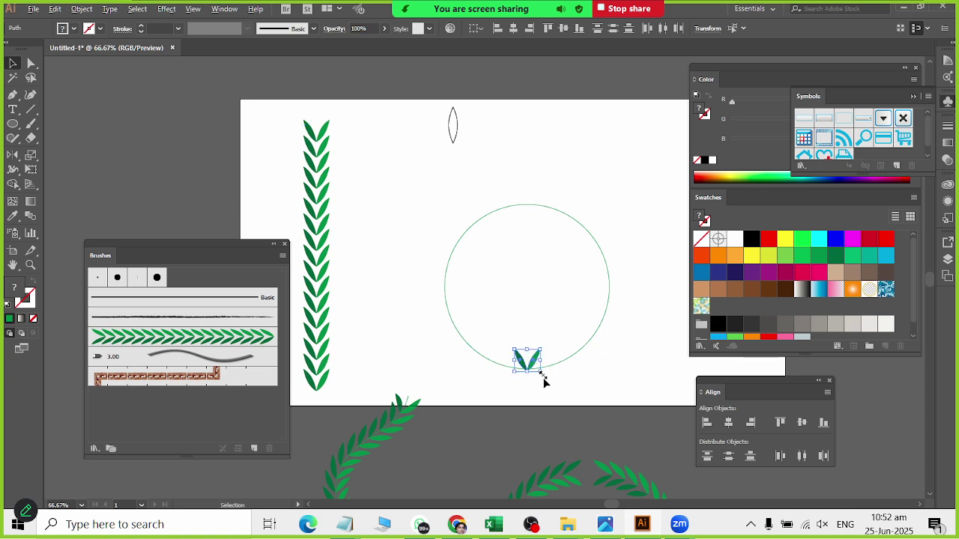
scroll(522, 390, "up", 4)
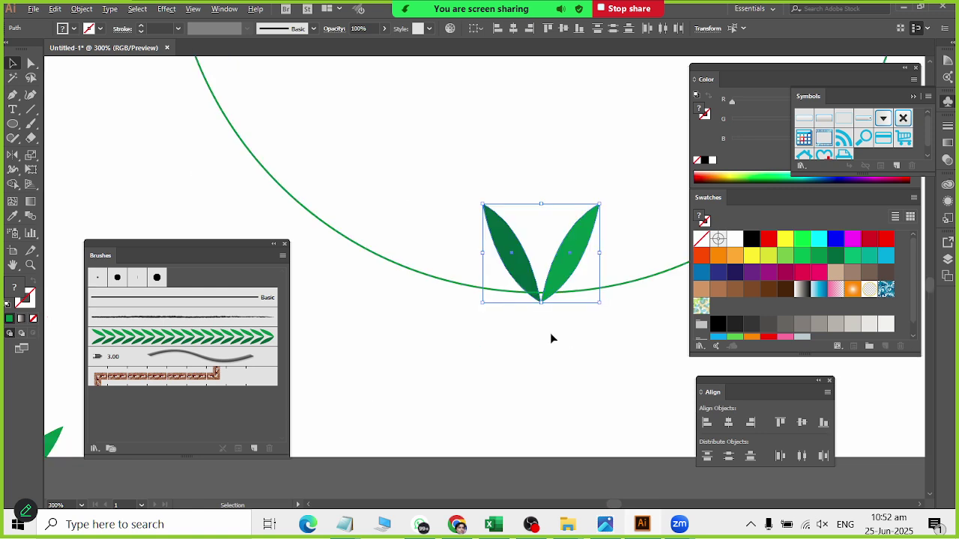
key("Up")
key("Up")
key("Up")
key("Up")
key("Up")
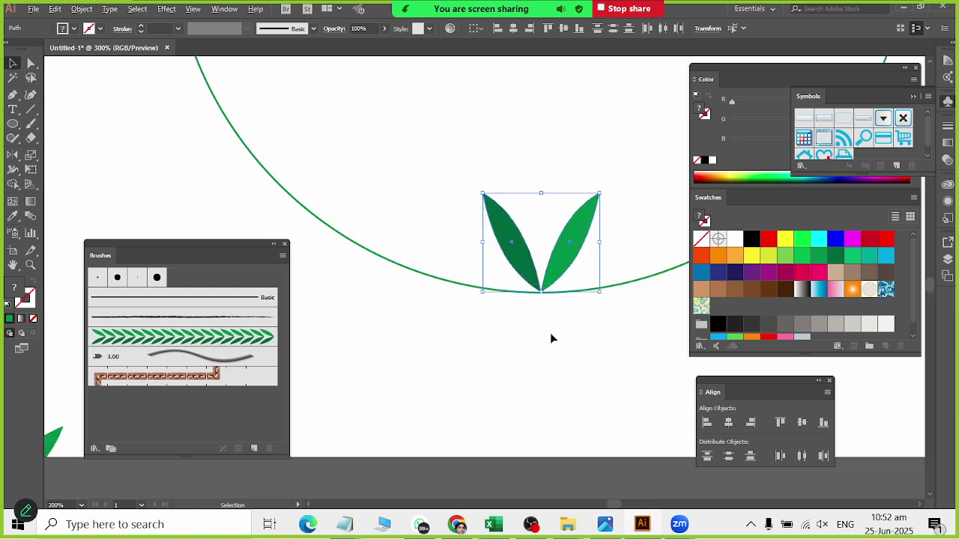
key("Down")
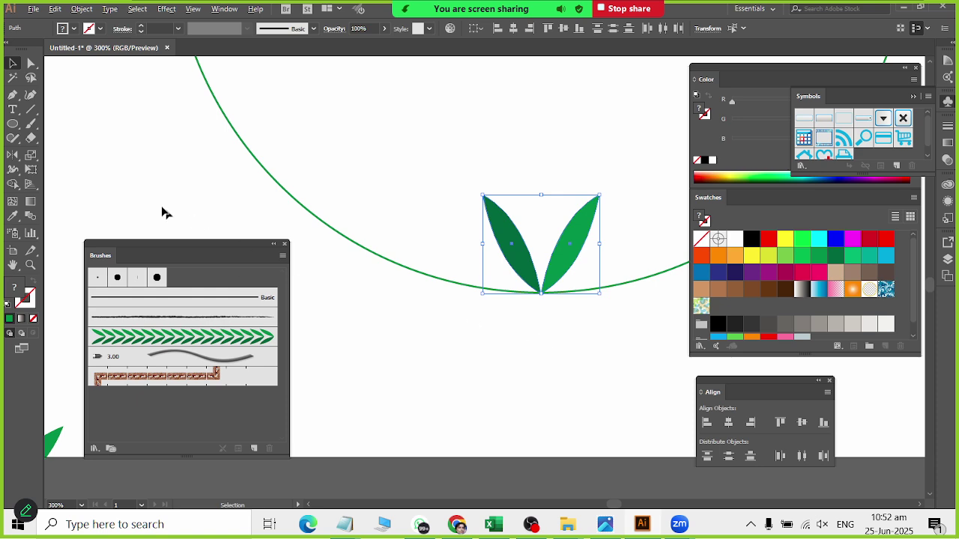
Reflect the leaf pair about its base point on the circle so both leaves point rightward along the circle line.
left_click(12, 155)
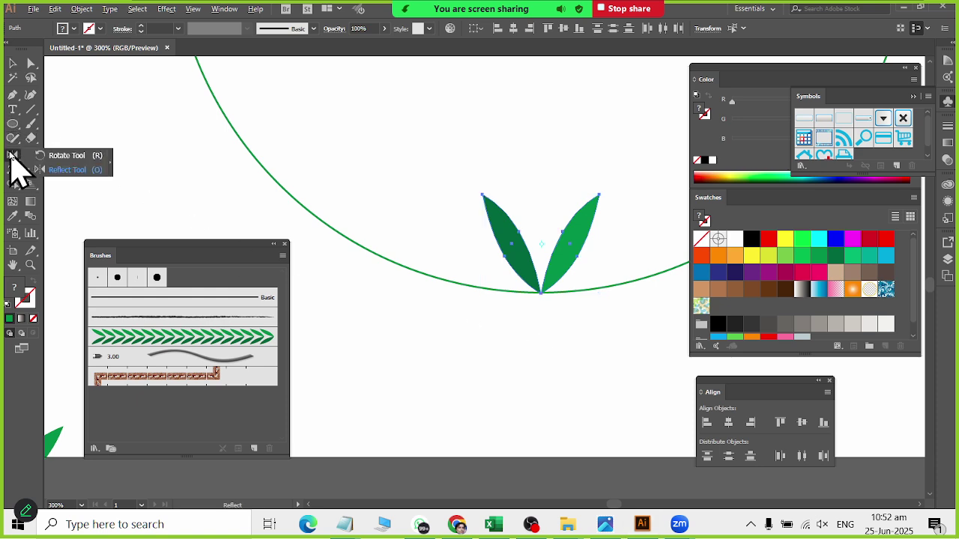
left_click(42, 170)
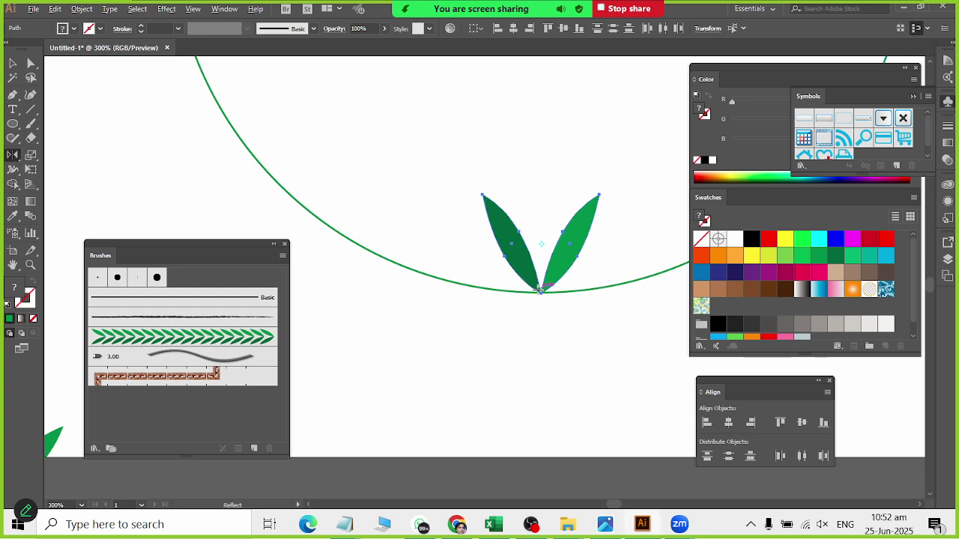
left_click(541, 298)
left_click_drag(610, 188, 648, 211)
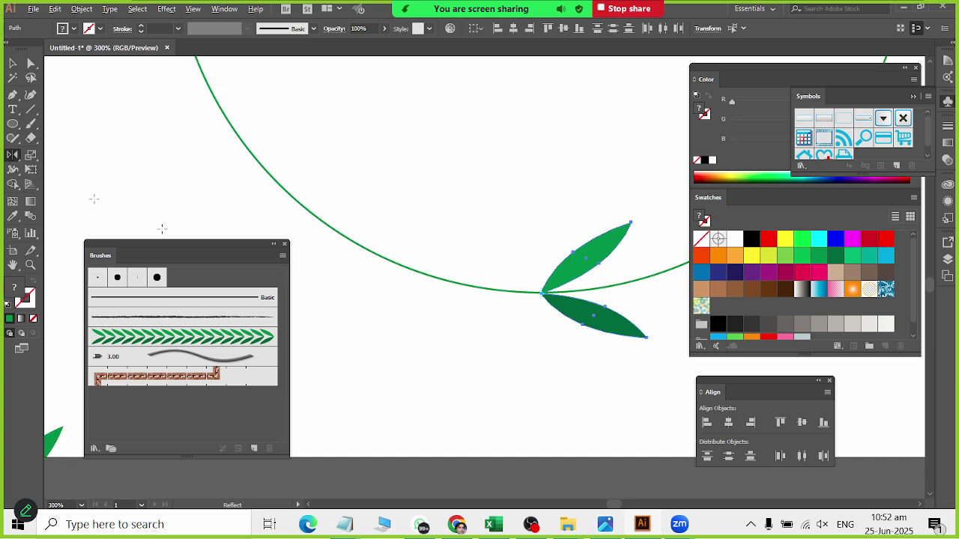
left_click(568, 272, "alt")
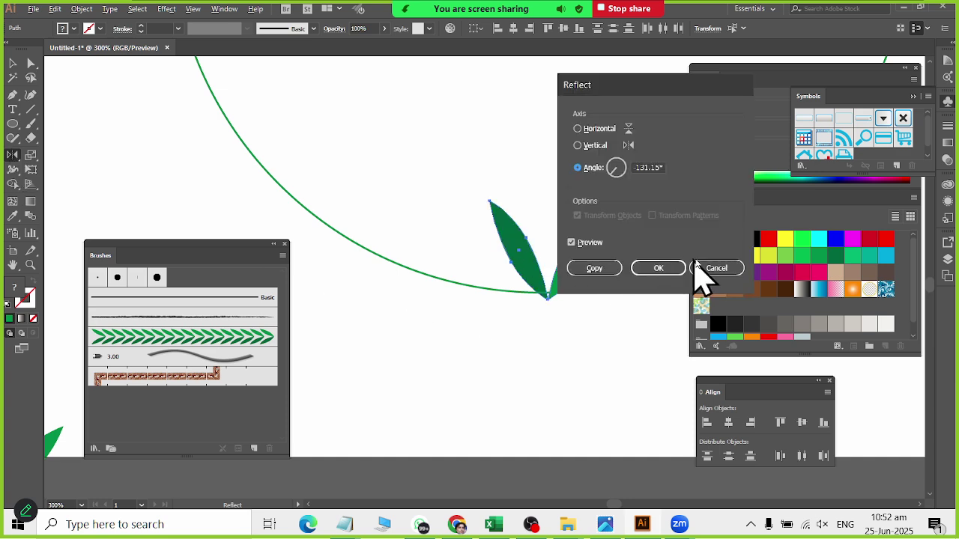
left_click(704, 268)
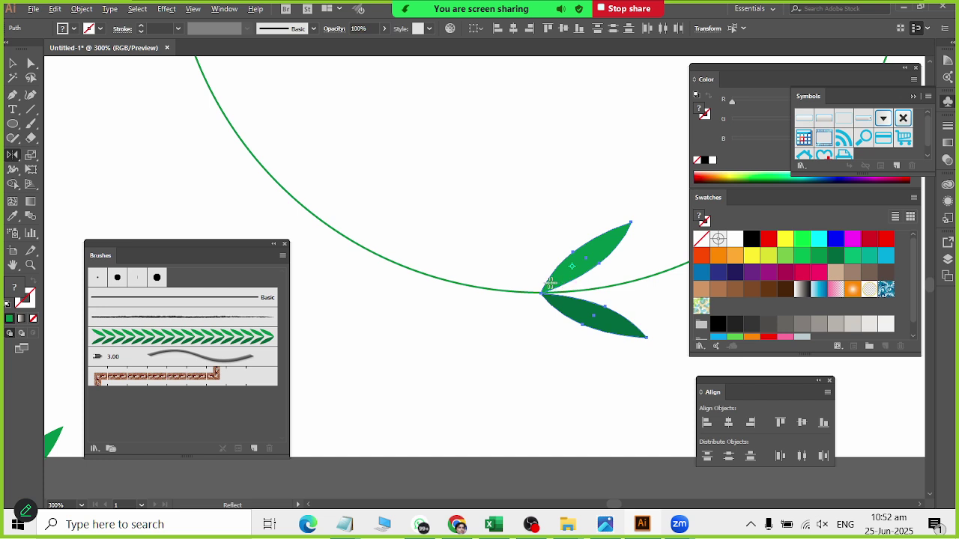
left_click(13, 64)
left_click(392, 128)
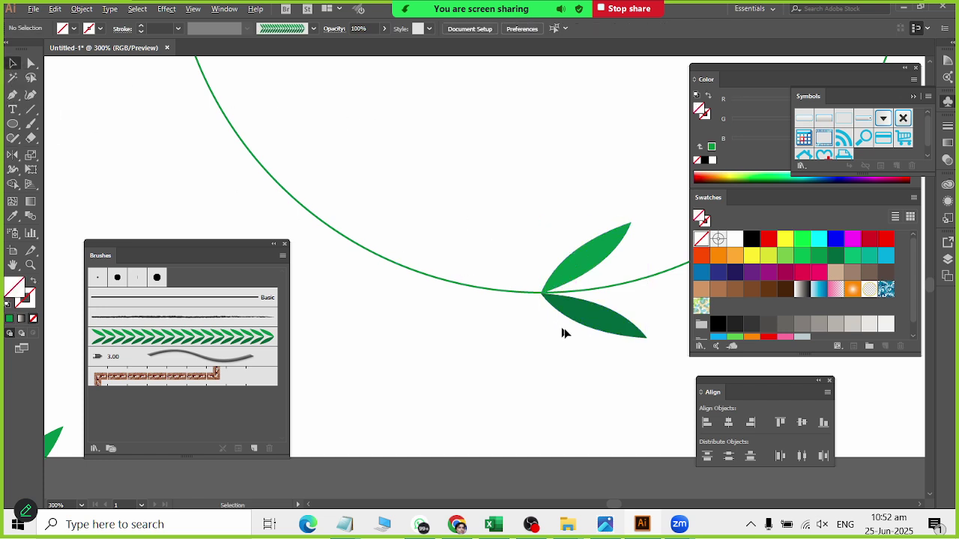
Group the light and dark green leaves at the circle's lowest point into one object.
left_click(562, 283)
scroll(558, 355, "down", 1)
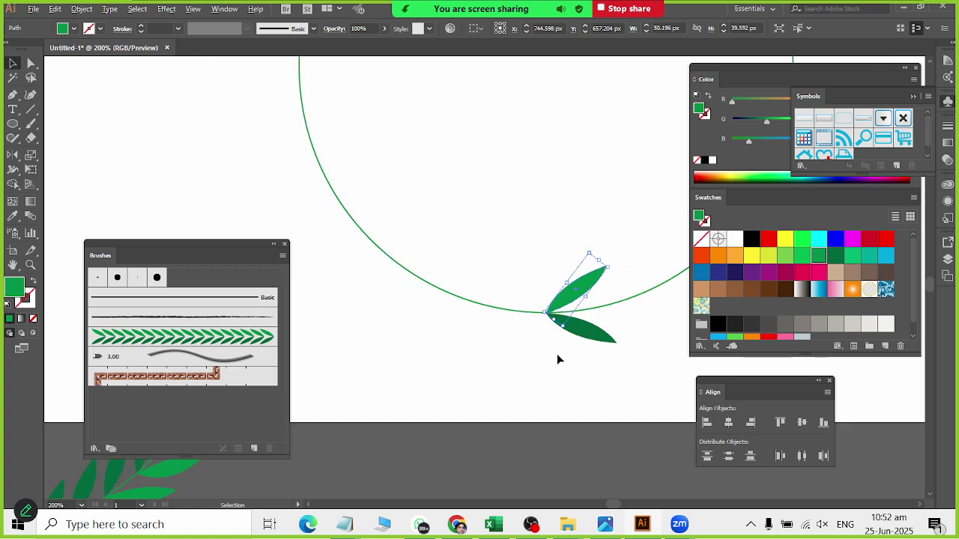
left_click(580, 329, "shift")
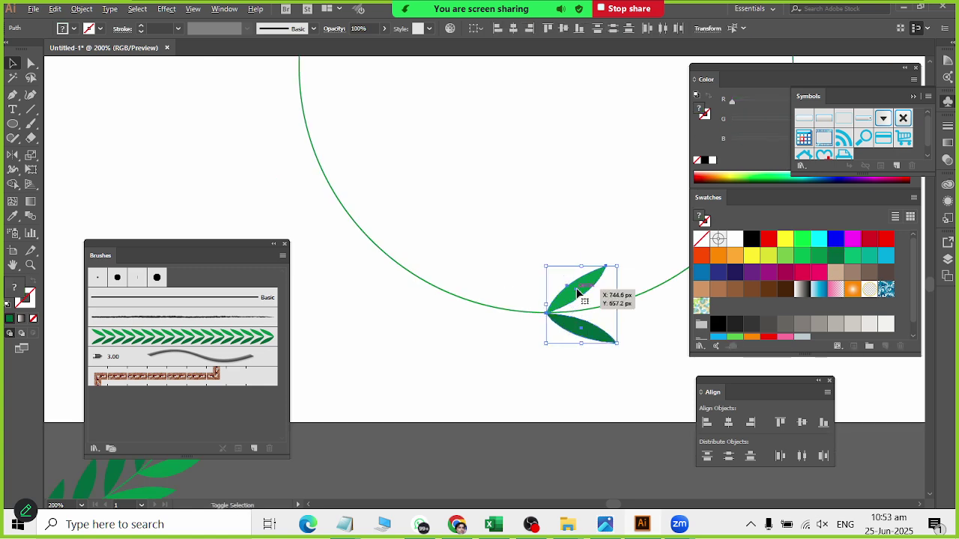
right_click(577, 292)
left_click(627, 112)
Rotate a copy of the leaf group about the circle's center, placing it just ahead of the first pair on the circle line.
scroll(598, 288, "up", 2)
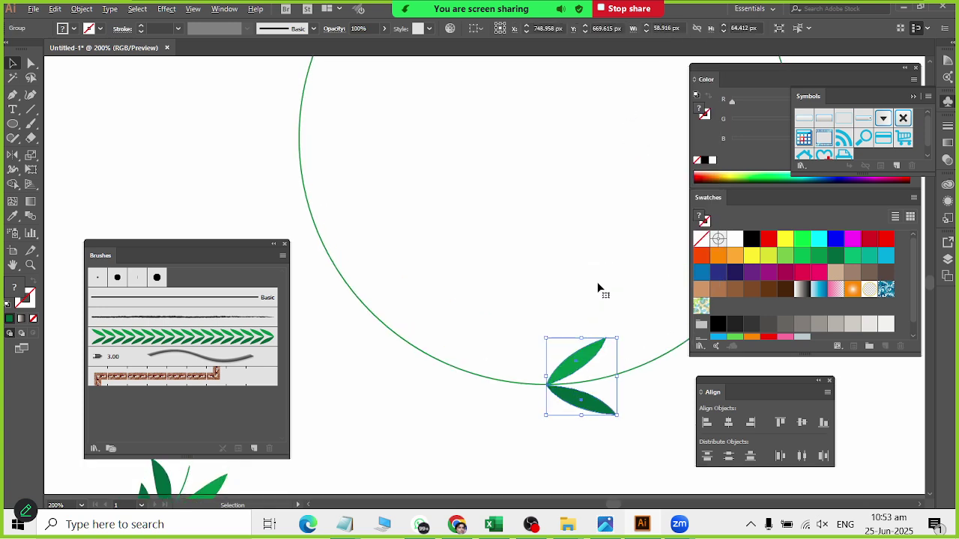
scroll(597, 283, "up", 1)
scroll(597, 283, "down", 2)
scroll(598, 283, "right", 1)
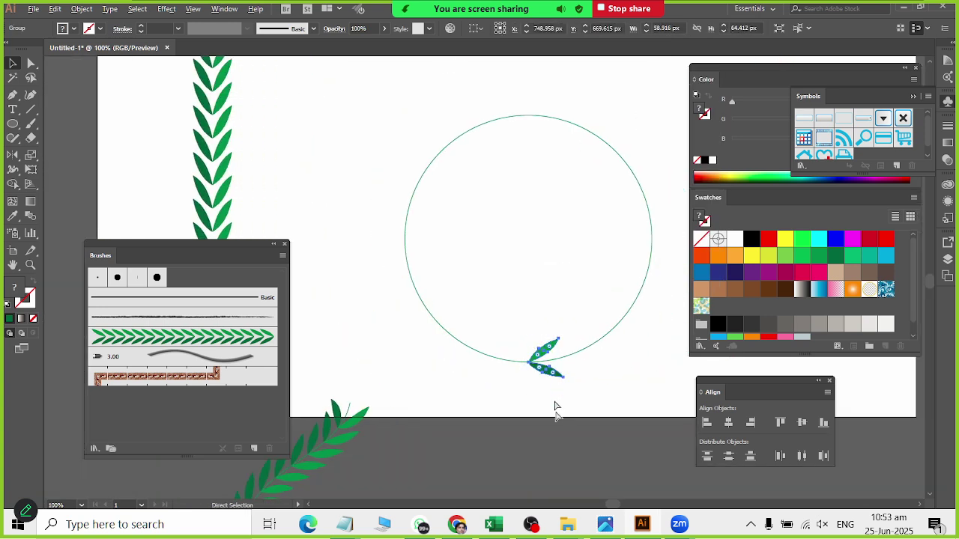
key("v")
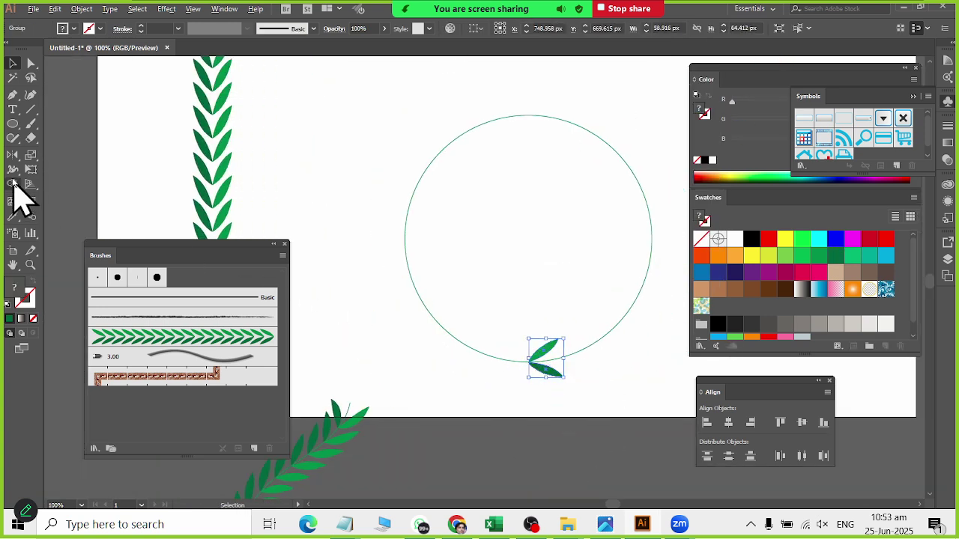
left_click(12, 155)
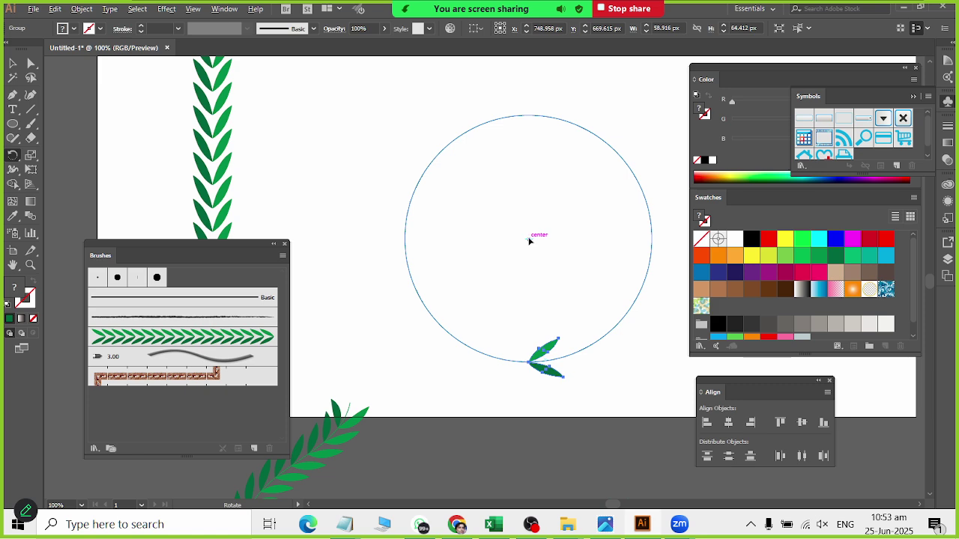
left_click_drag(536, 363, 557, 359)
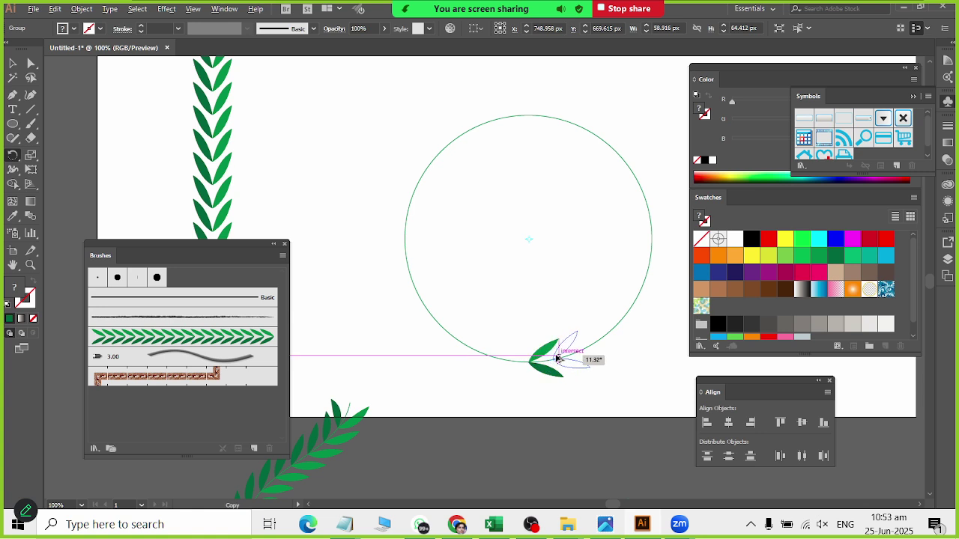
left_click_drag(556, 359, 554, 358)
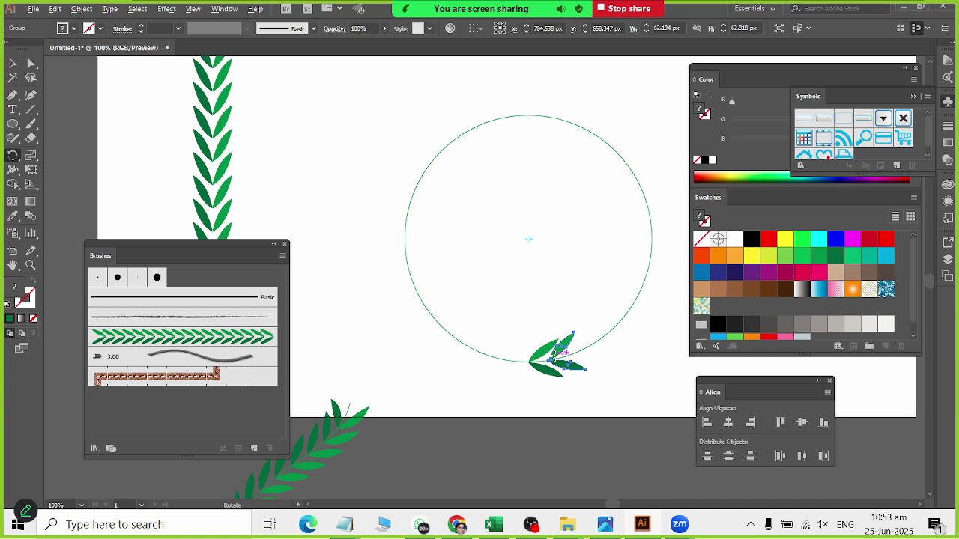
Repeat the rotated copy of the leaf pair until the pairs fill the whole circle as a closed wreath.
key("ctrl+d")
key("ctrl+d")
key("ctrl+d")
key("ctrl+d")
key("ctrl+d")
key("ctrl+d")
key("ctrl+d")
key("ctrl+d")
key("ctrl+d")
key("ctrl+d")
key("ctrl+d")
key("ctrl+d")
key("ctrl+d")
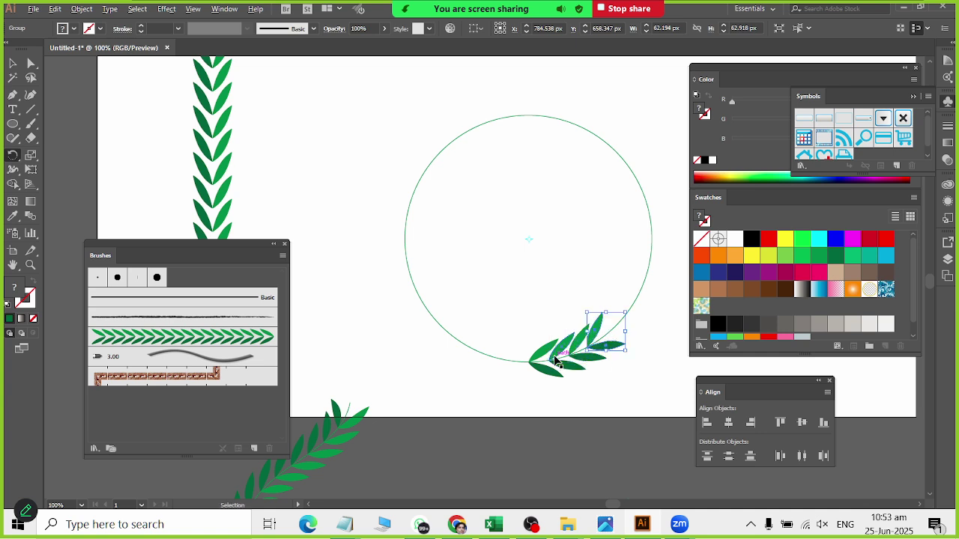
key("ctrl+d")
key("ctrl+d")
key("ctrl+d")
key("ctrl+d")
key("ctrl+d")
key("ctrl+d")
key("ctrl+d")
key("ctrl+d")
key("ctrl+d")
key("ctrl+d")
key("ctrl+d")
key("ctrl+d")
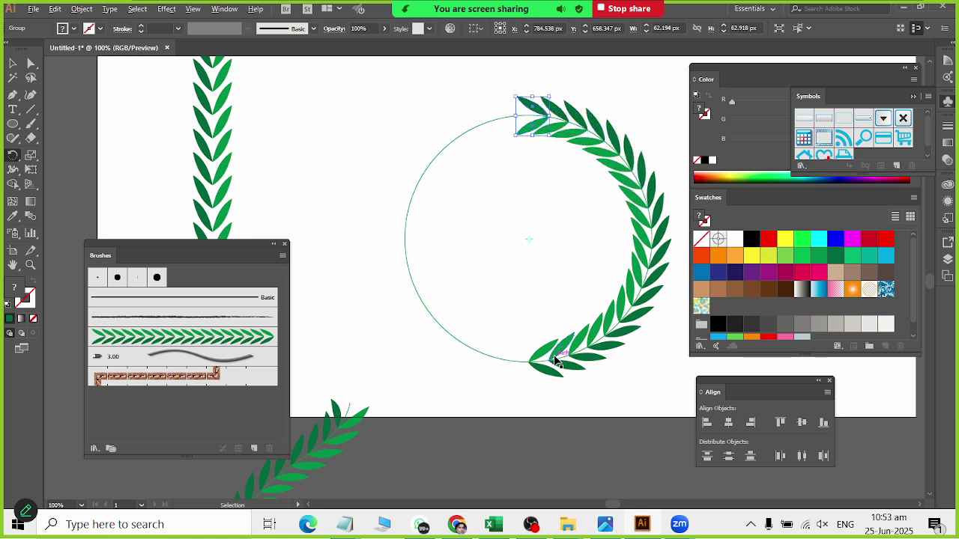
key("ctrl+d")
key("ctrl+d")
key("ctrl+d")
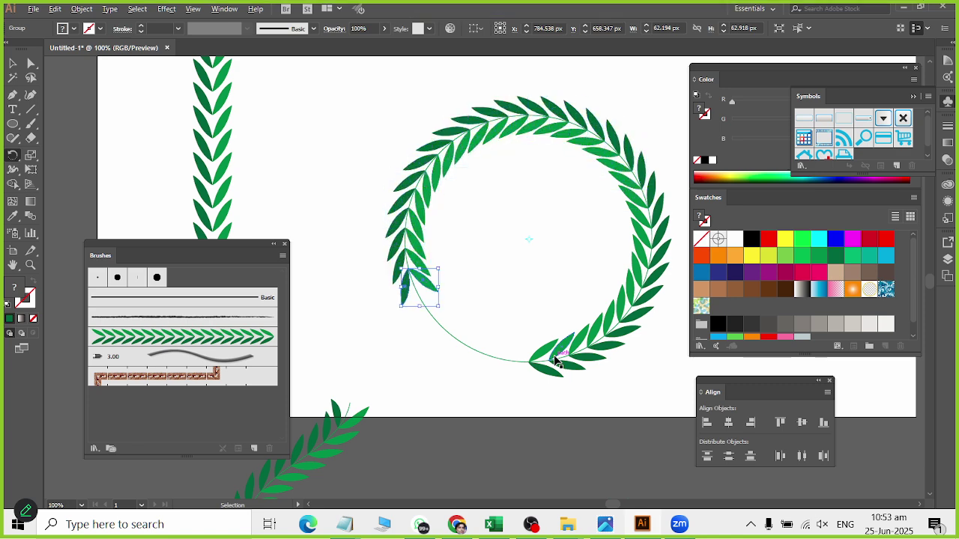
key("ctrl+d")
key("ctrl+d")
key("ctrl+d")
key("ctrl+d")
key("ctrl+d")
key("ctrl+d")
key("ctrl+d")
key("ctrl+d")
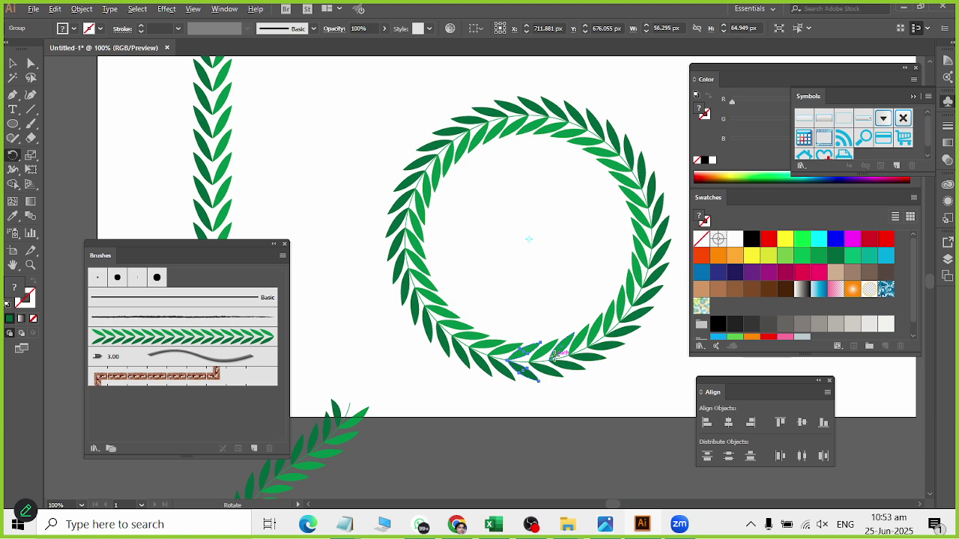
Delete the left half of the leaf wreath and its circle line, plus the leftover light green piece at the lower end.
left_click(31, 64)
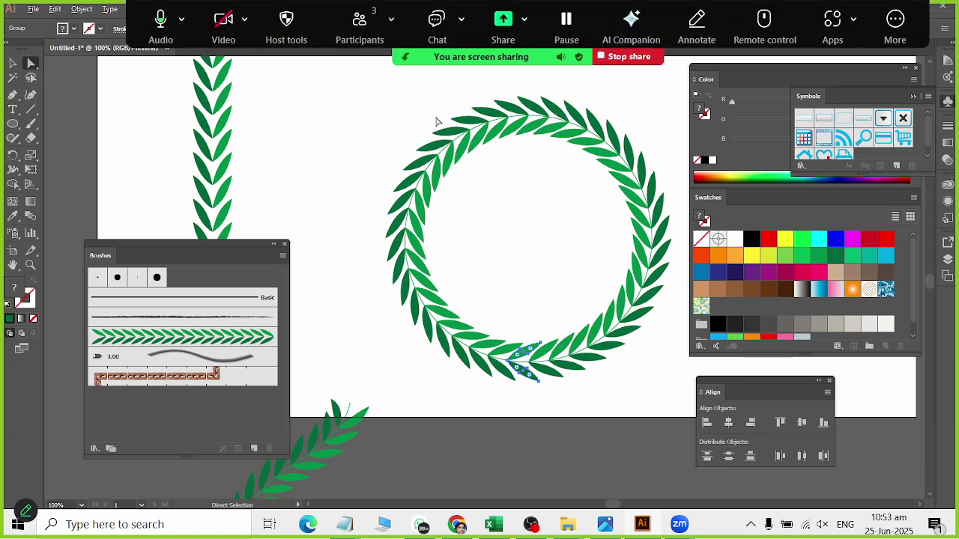
left_click_drag(510, 91, 358, 382)
key("Delete")
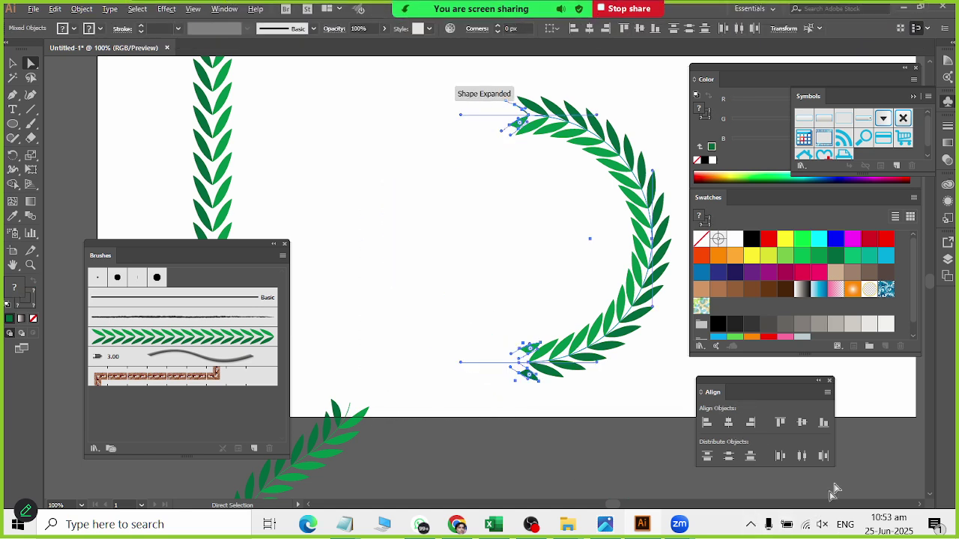
left_click(525, 349)
key("Delete")
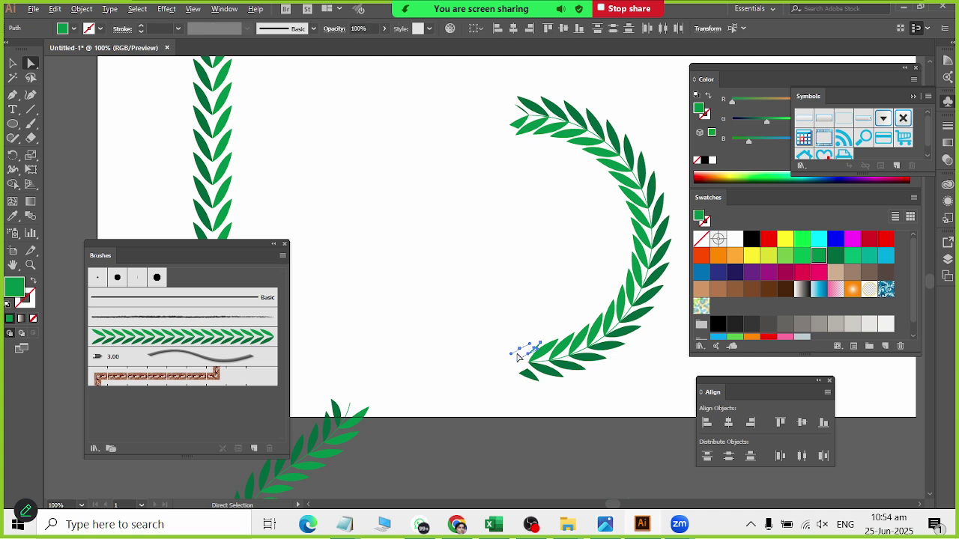
Delete the remaining stray leaf fragments at the upper and lower ends of the half wreath.
left_click(13, 64)
left_click(339, 194)
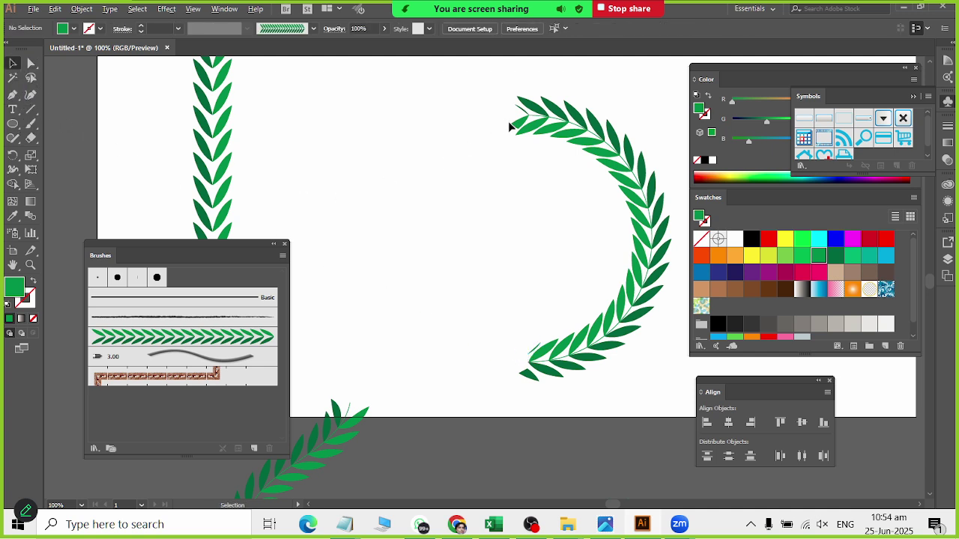
left_click(516, 125)
key("Delete")
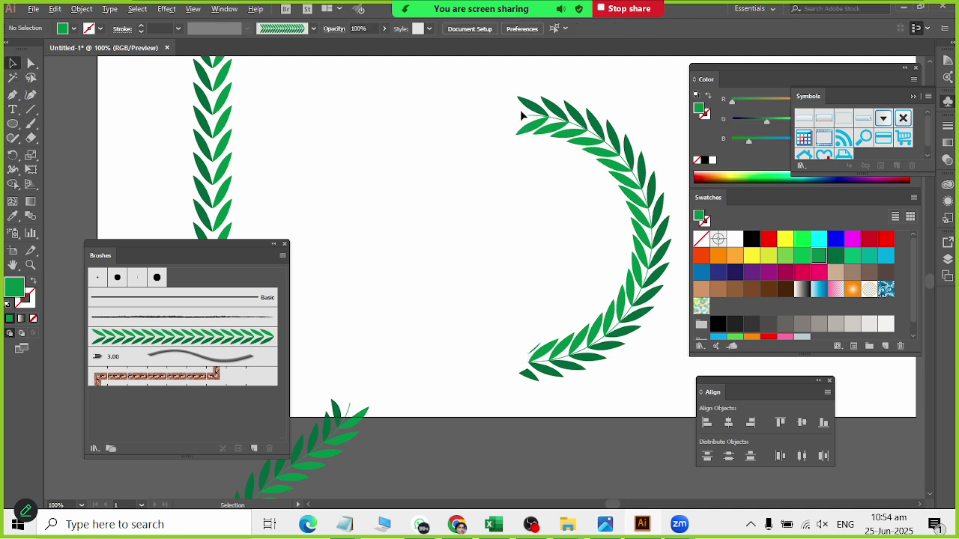
left_click(527, 376)
key("Delete")
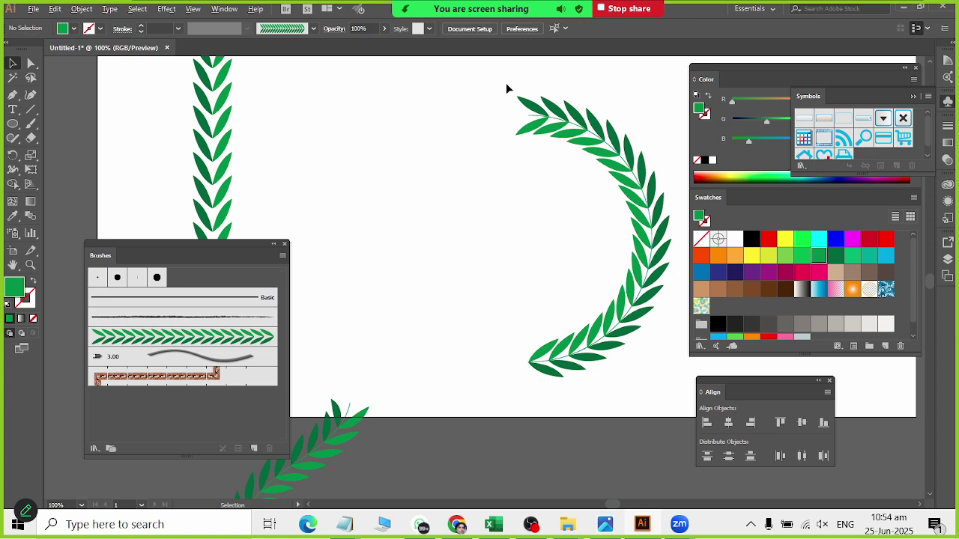
left_click_drag(506, 85, 676, 450)
left_click(12, 155)
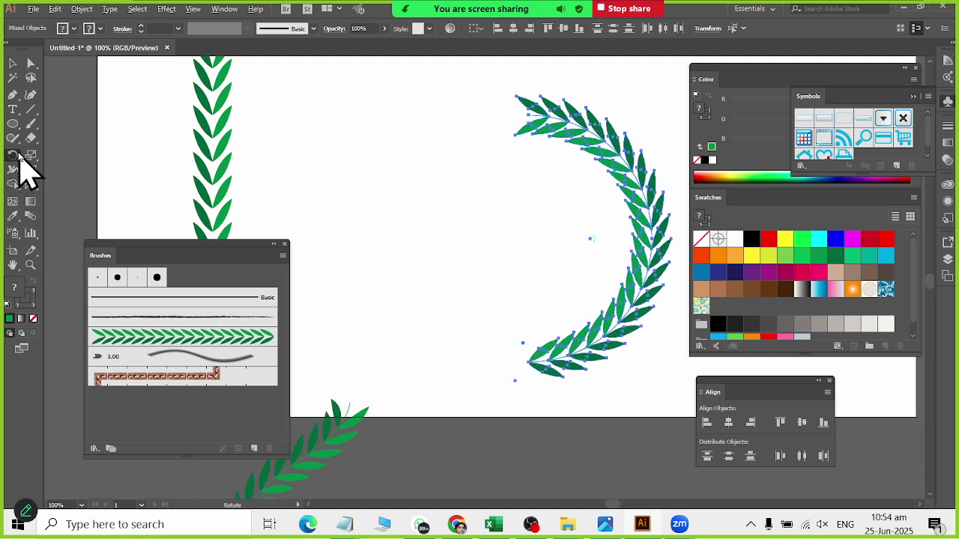
left_click_drag(20, 155, 56, 173)
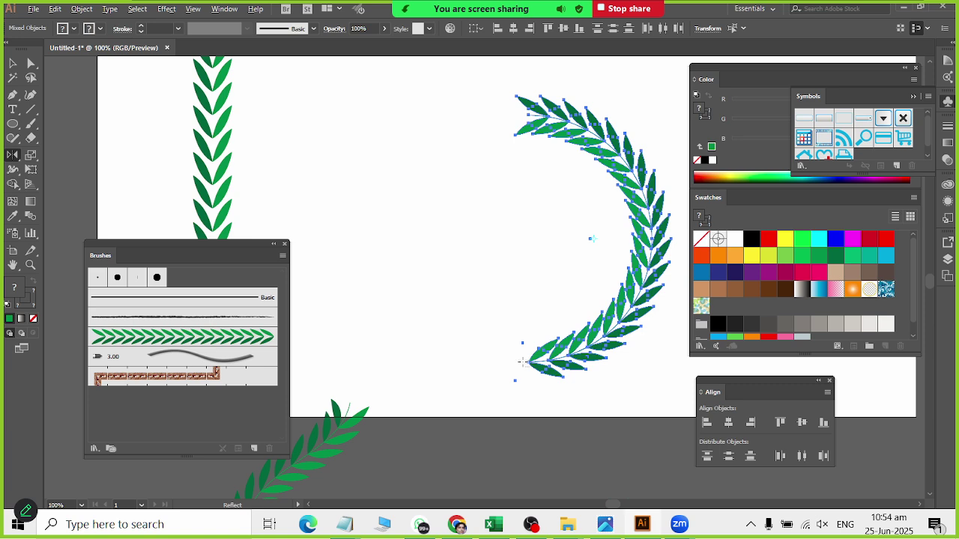
left_click(522, 361, "alt")
left_click(584, 269)
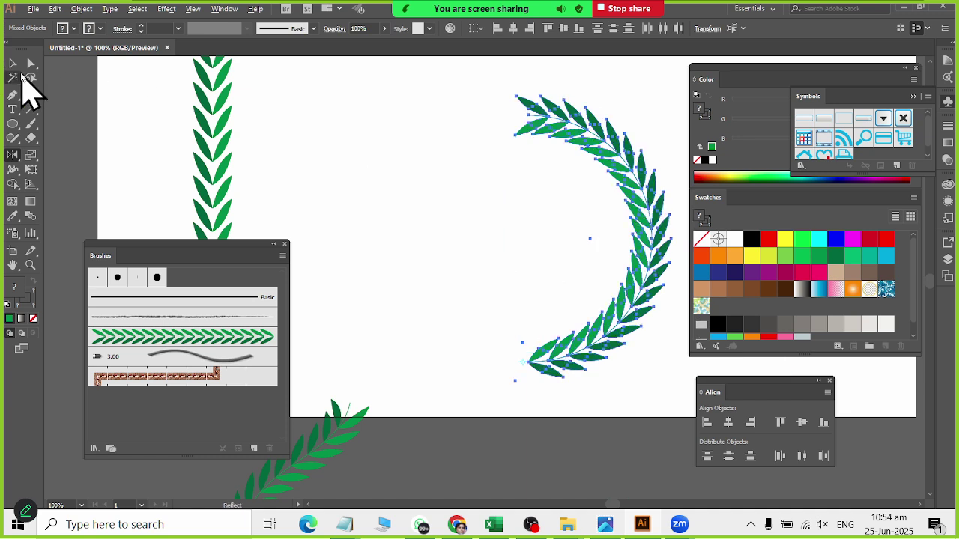
left_click(13, 65)
left_click(434, 145)
Reflect a copy of the half wreath across a vertical axis just left of its lower end, completing the open wreath.
left_click_drag(465, 88, 732, 341)
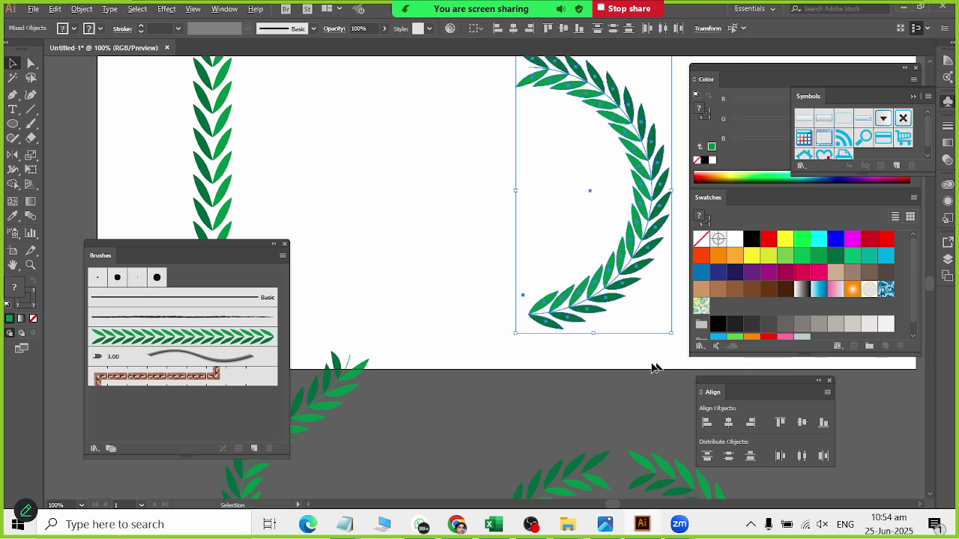
scroll(533, 367, "down", 2)
left_click(13, 155)
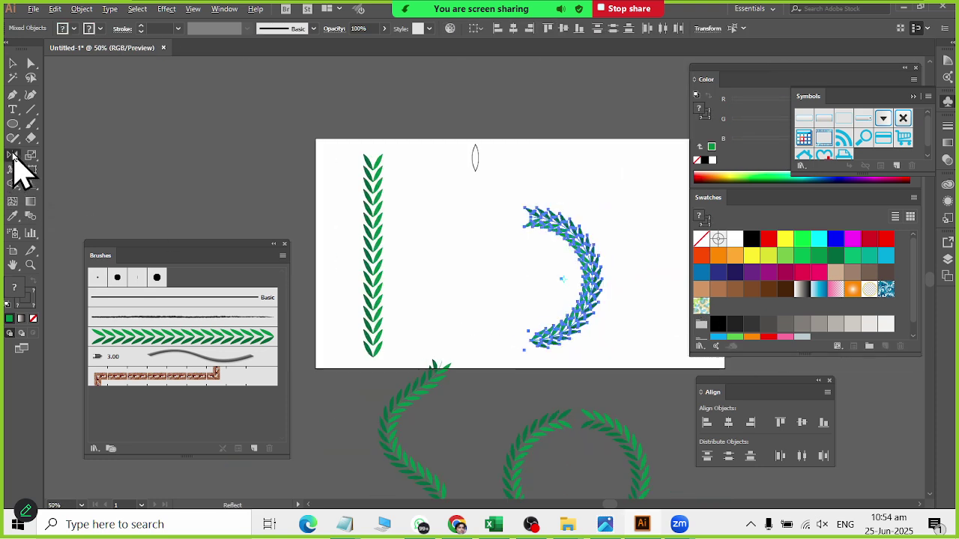
left_click(523, 345, "alt")
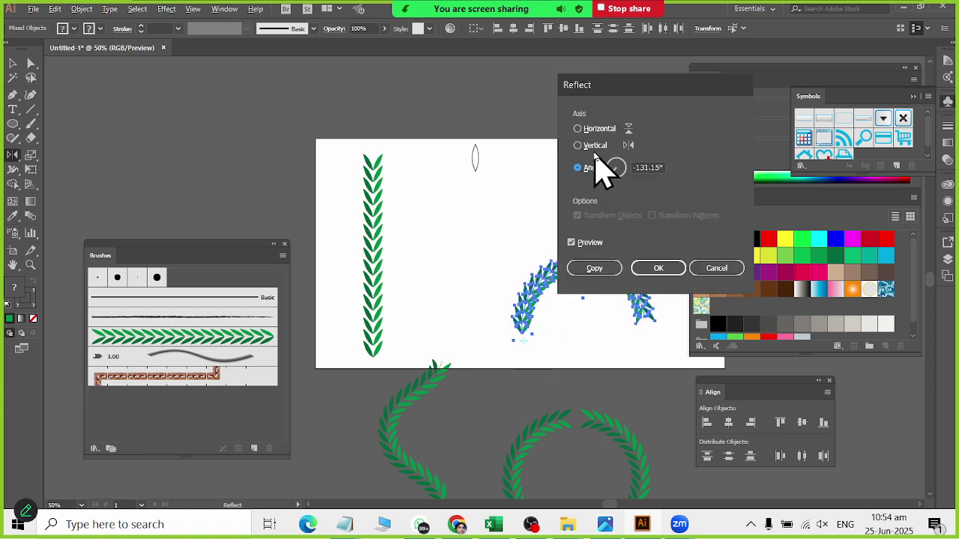
left_click(595, 146)
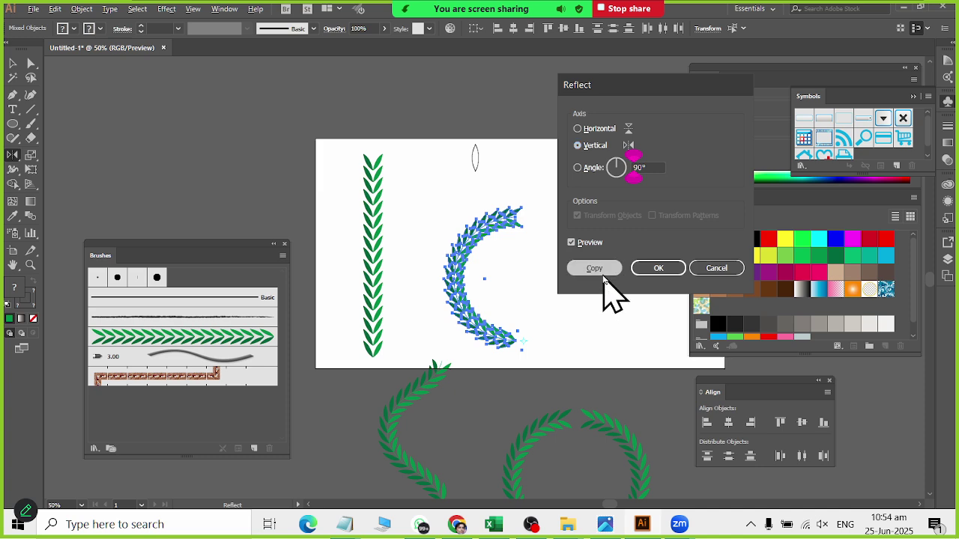
left_click(603, 271)
left_click(12, 64)
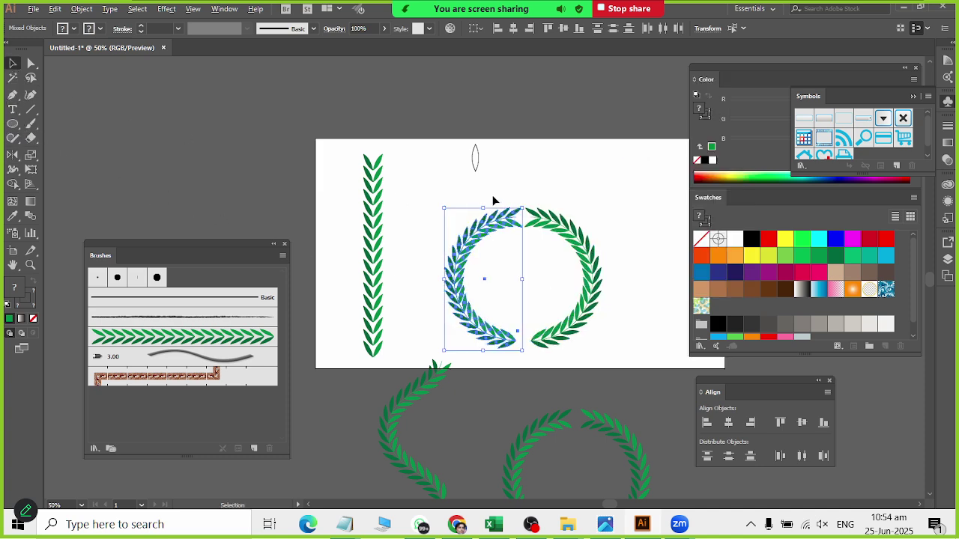
left_click(492, 196)
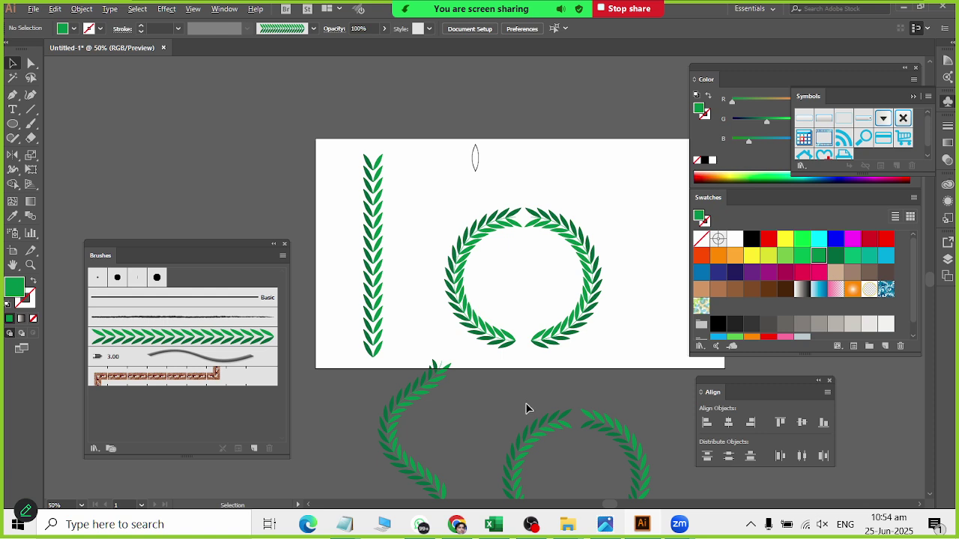